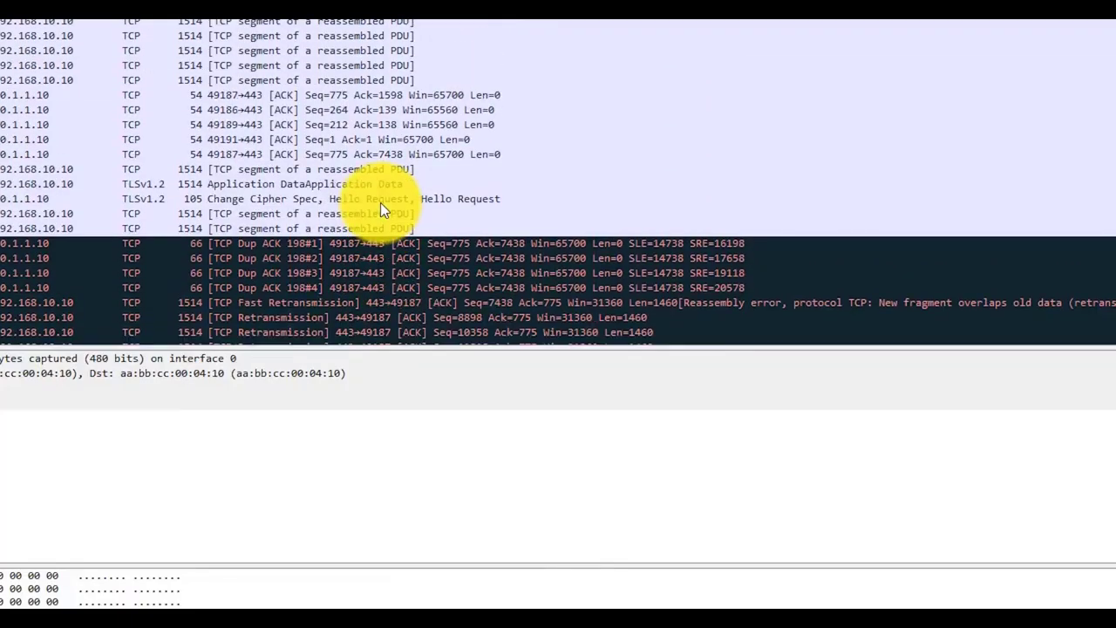
Scroll up through the earlier captured TCP and TLS packets in Wireshark.
{"action": "scroll", "coordinate": [380, 202], "scroll_direction": "up", "scroll_amount": 4}
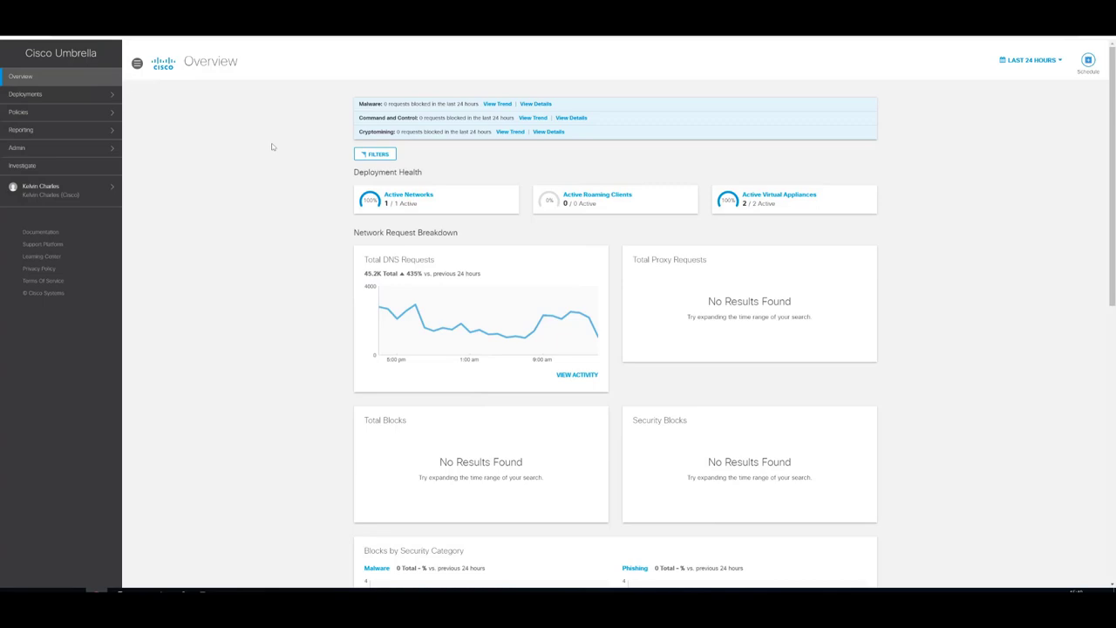
Expand Deployments and go to Sites and Active Directory under Configuration.
{"action": "left_click", "coordinate": [100, 95]}
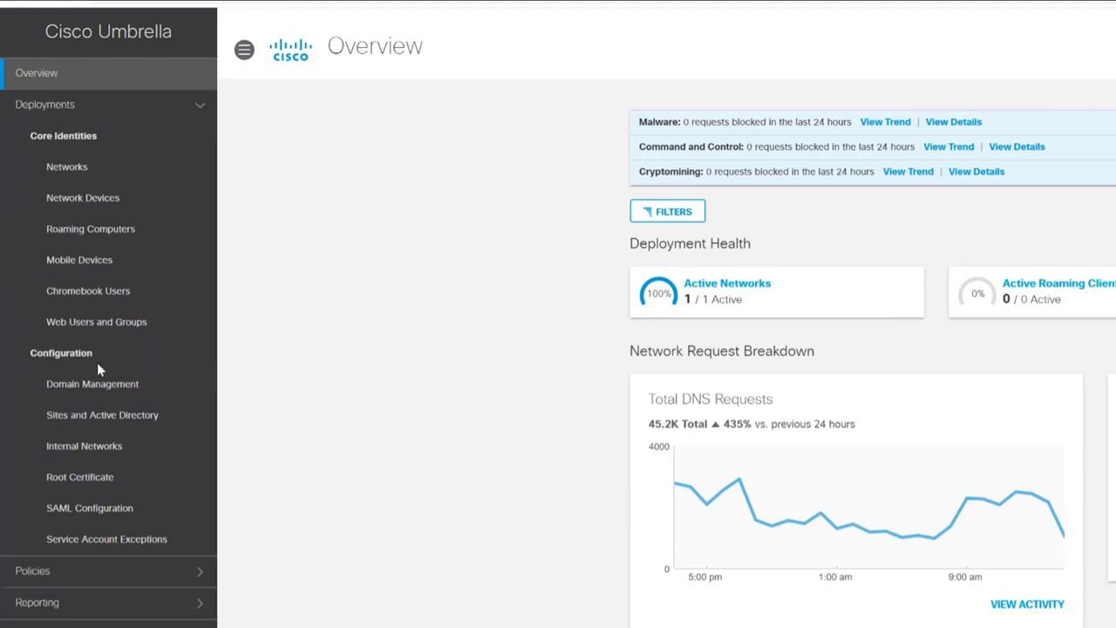
{"action": "left_click", "coordinate": [99, 430]}
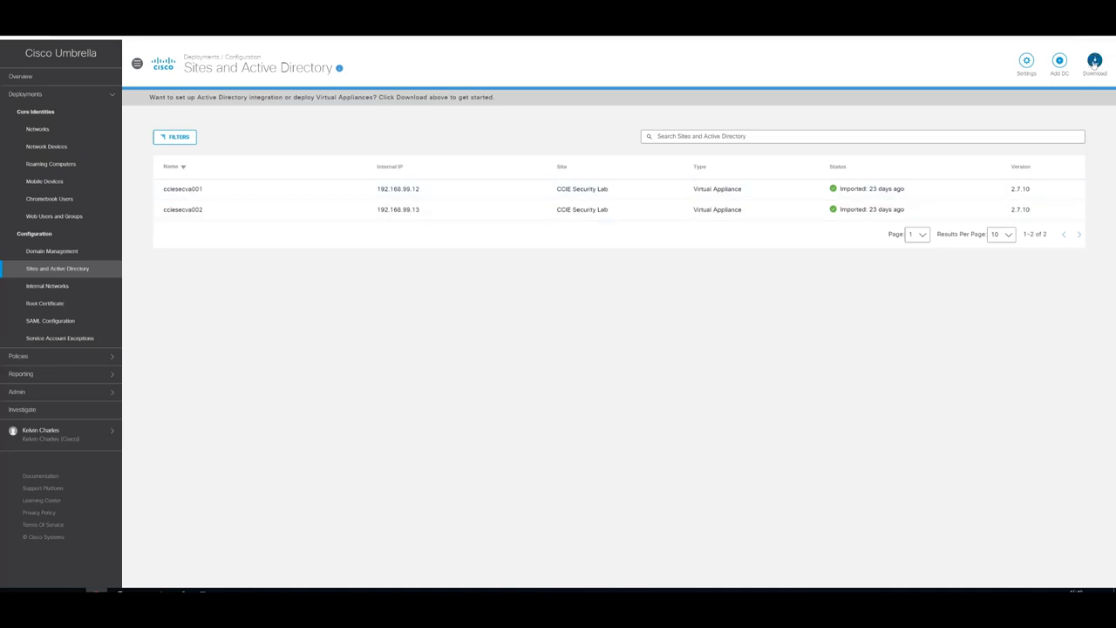
Download the Windows configuration script for the domain controller, keeping it despite the warning.
{"action": "left_click", "coordinate": [1094, 61]}
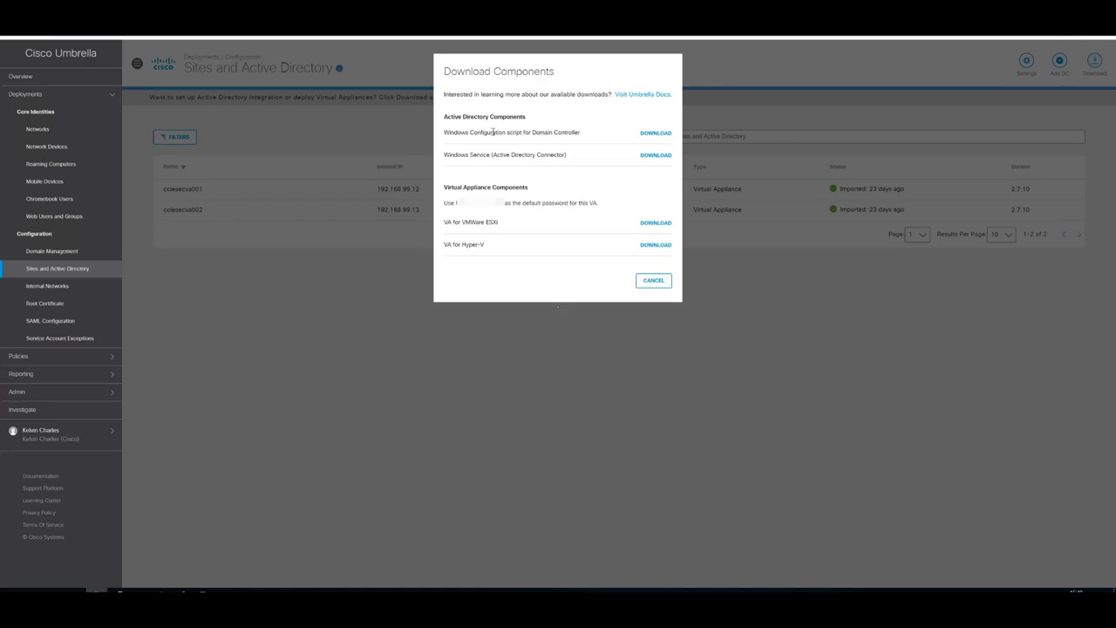
{"action": "left_click", "coordinate": [656, 133]}
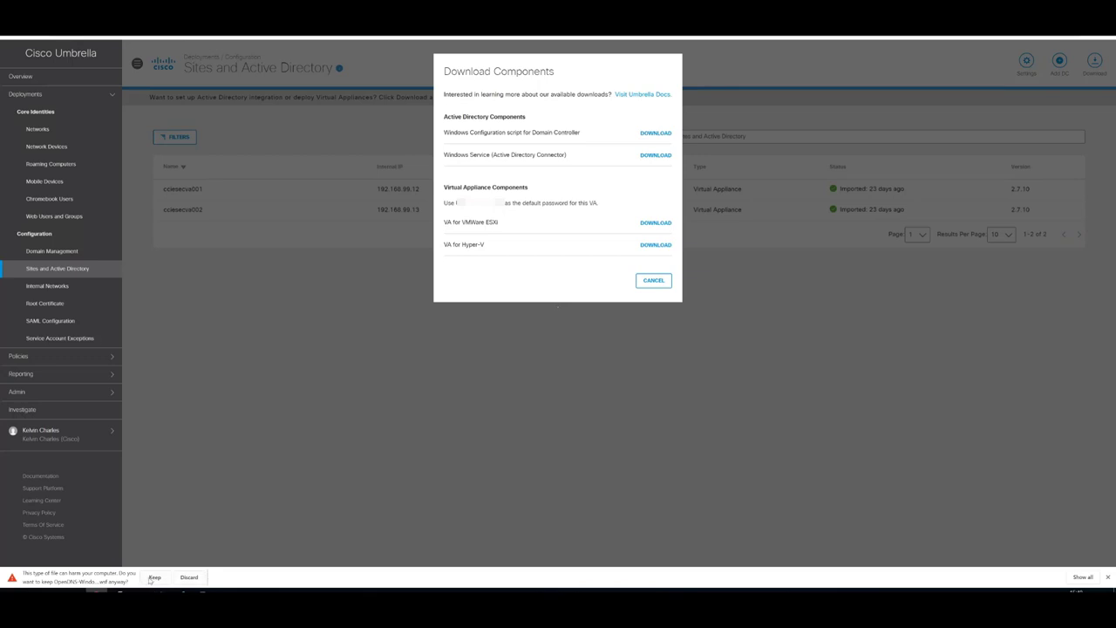
{"action": "left_click", "coordinate": [153, 577]}
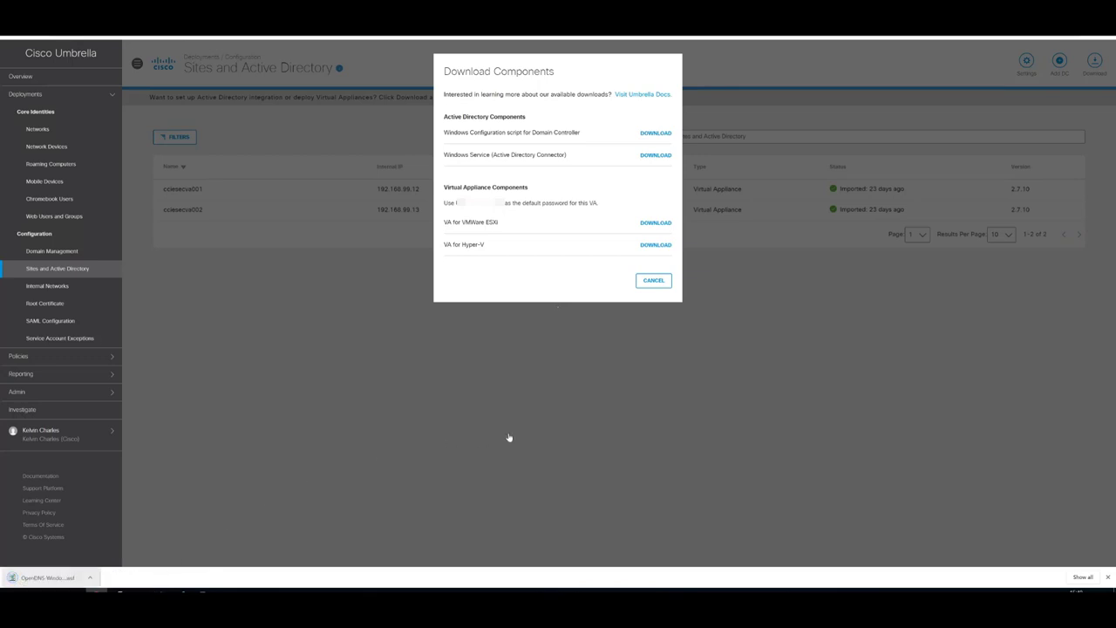
{"action": "left_click", "coordinate": [653, 281]}
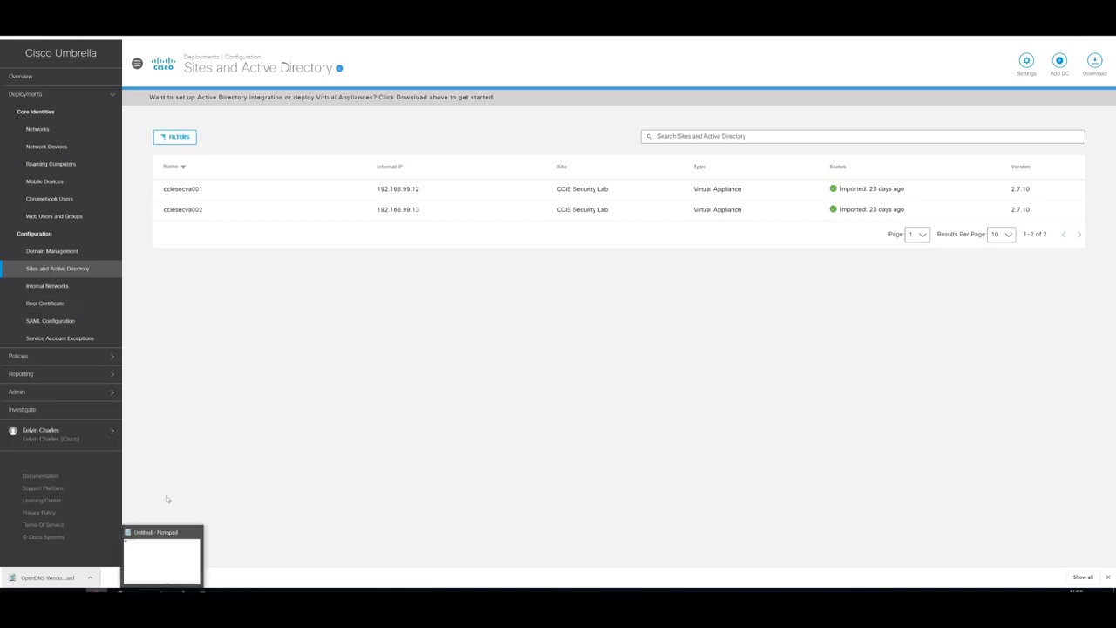
Start creating a new user account in Active Directory Users and Computers.
{"action": "left_click", "coordinate": [271, 606]}
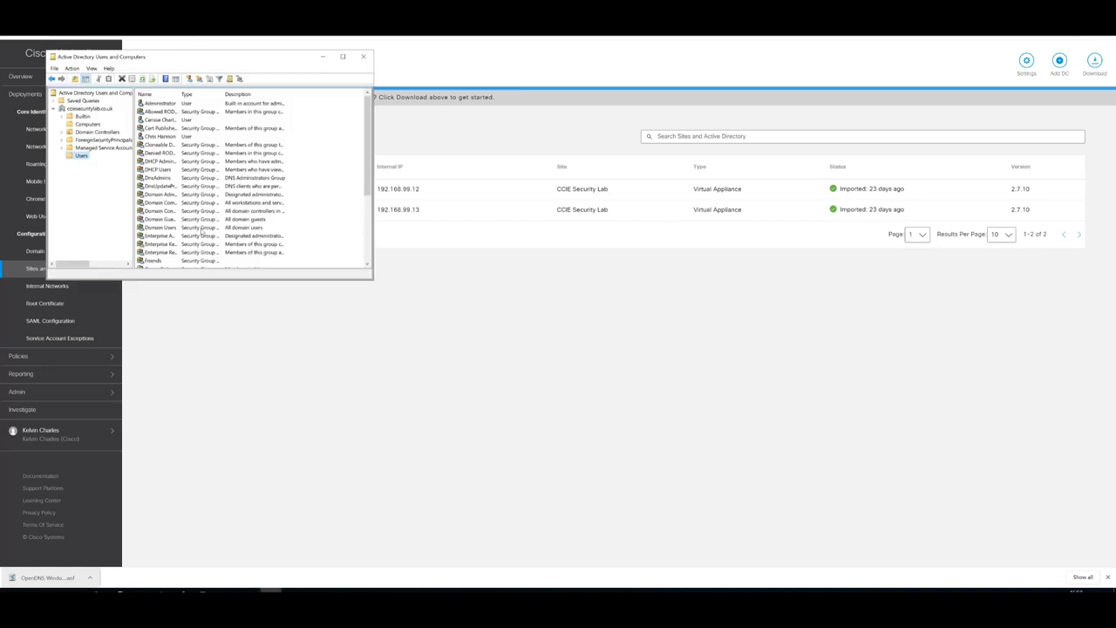
{"action": "left_click", "coordinate": [72, 69]}
{"action": "mouse_move", "coordinate": [54, 69]}
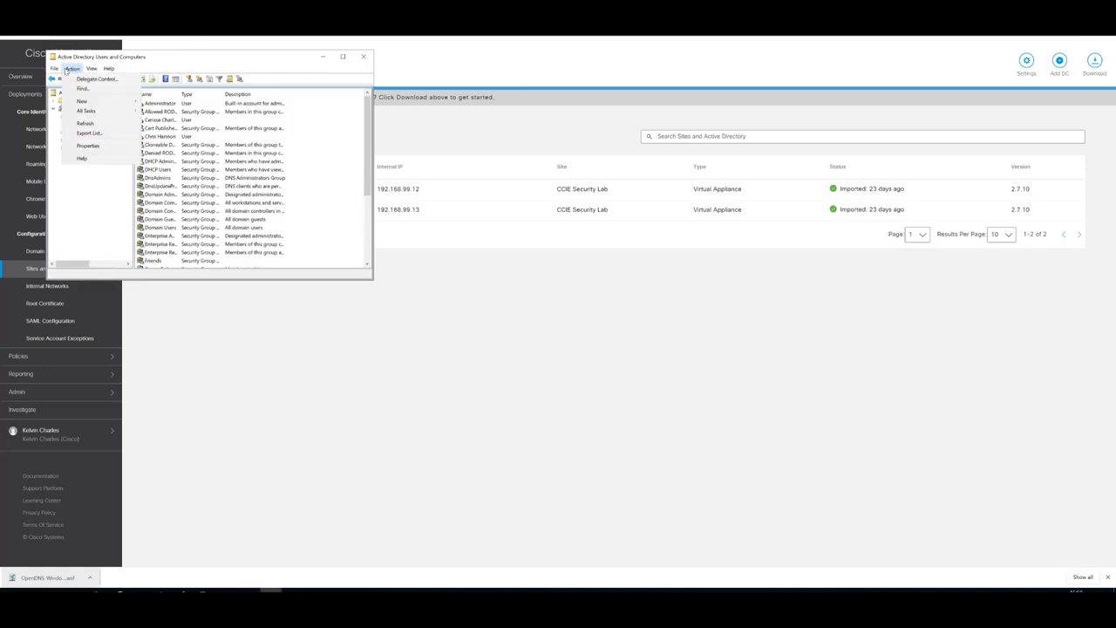
{"action": "mouse_move", "coordinate": [100, 102]}
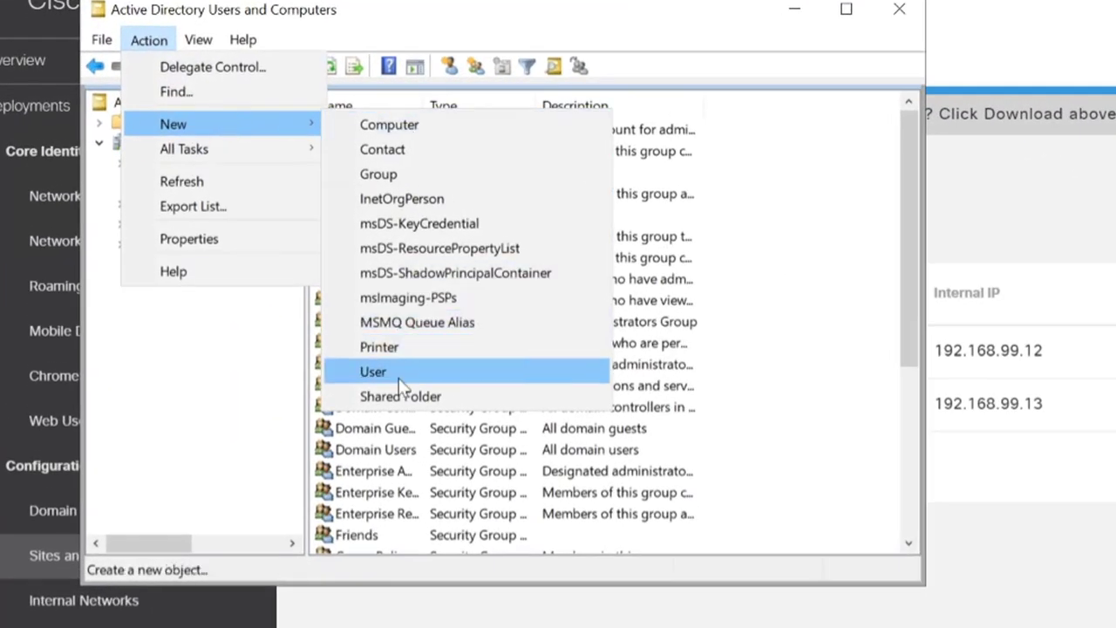
{"action": "left_click", "coordinate": [373, 372]}
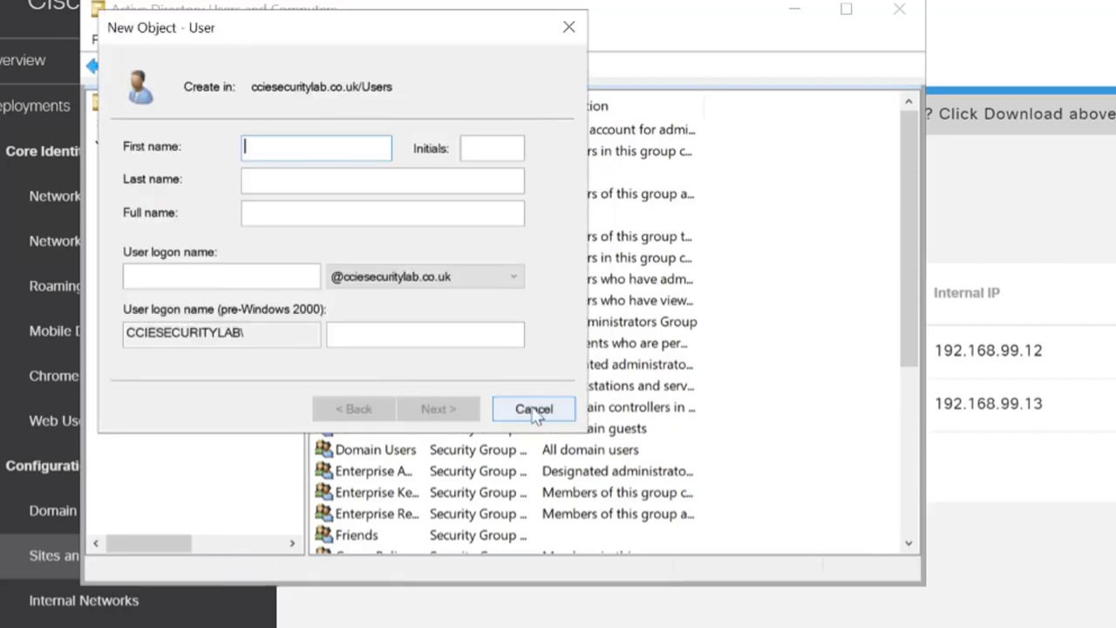
Enter OpenDNS_Connector as the user logon name.
{"action": "left_click", "coordinate": [257, 281]}
{"action": "left_click", "coordinate": [311, 148]}
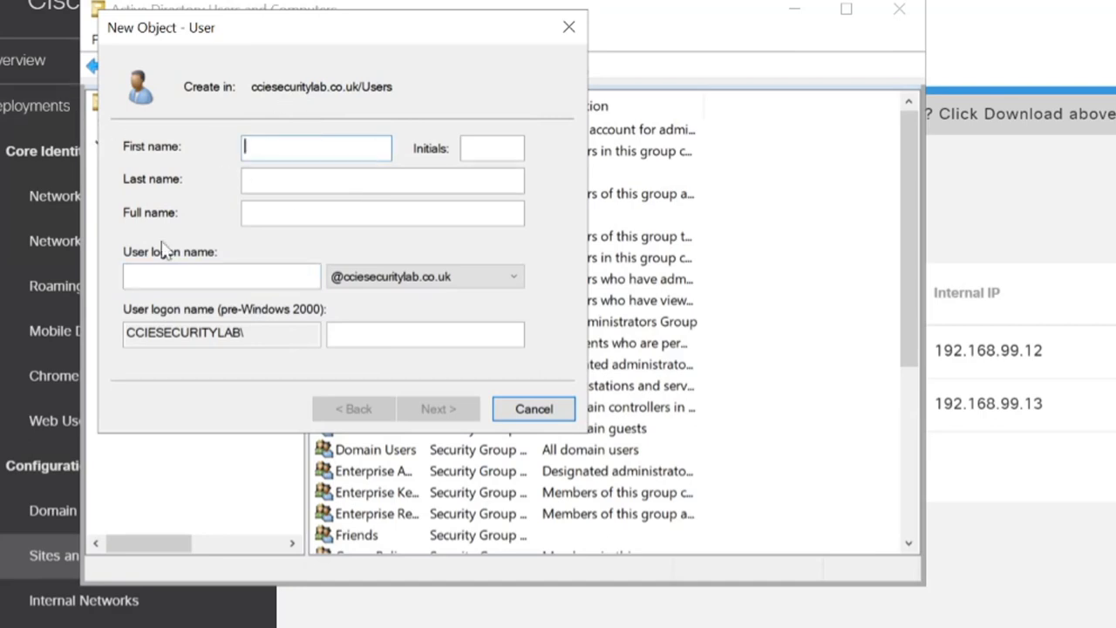
{"action": "left_click", "coordinate": [195, 277]}
{"action": "type", "text": "Open"}
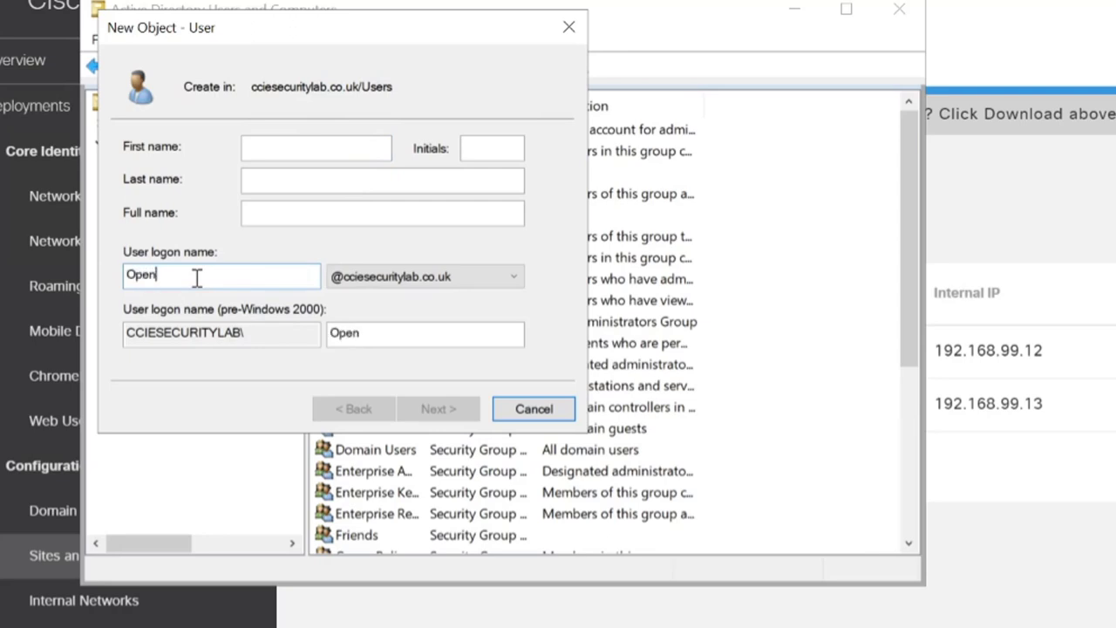
{"action": "type", "text": "DNS_Connector"}
Set the first name to Cisco and the last name to Umbrella.
{"action": "left_click", "coordinate": [312, 150]}
{"action": "type", "text": "Open"}
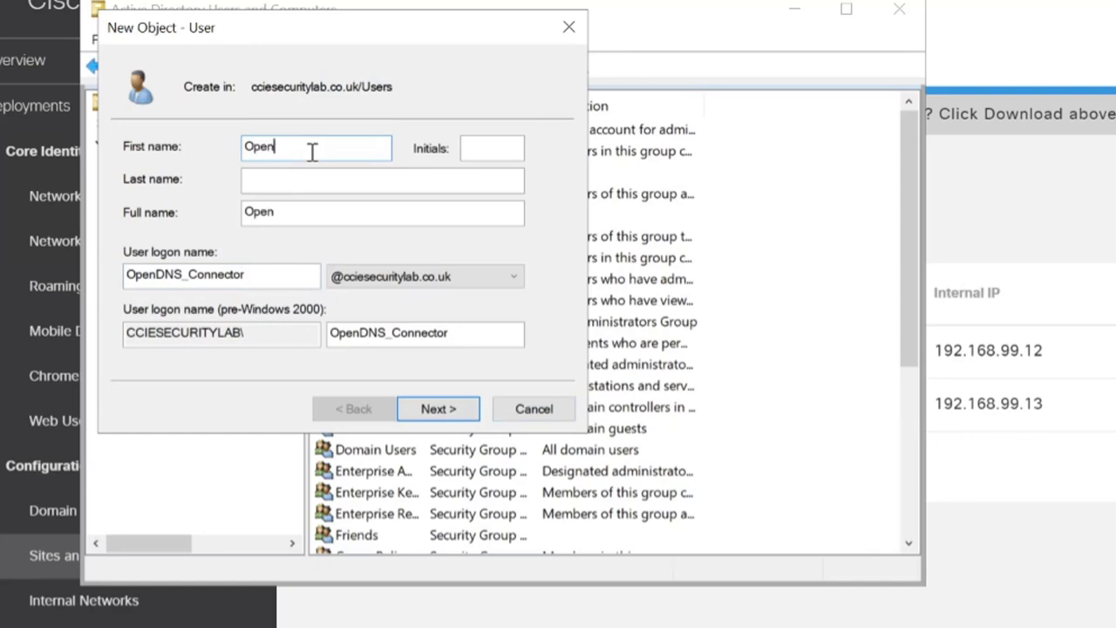
{"action": "left_click", "coordinate": [364, 180]}
{"action": "type", "text": "DNS"}
{"action": "key", "text": "shift+Tab"}
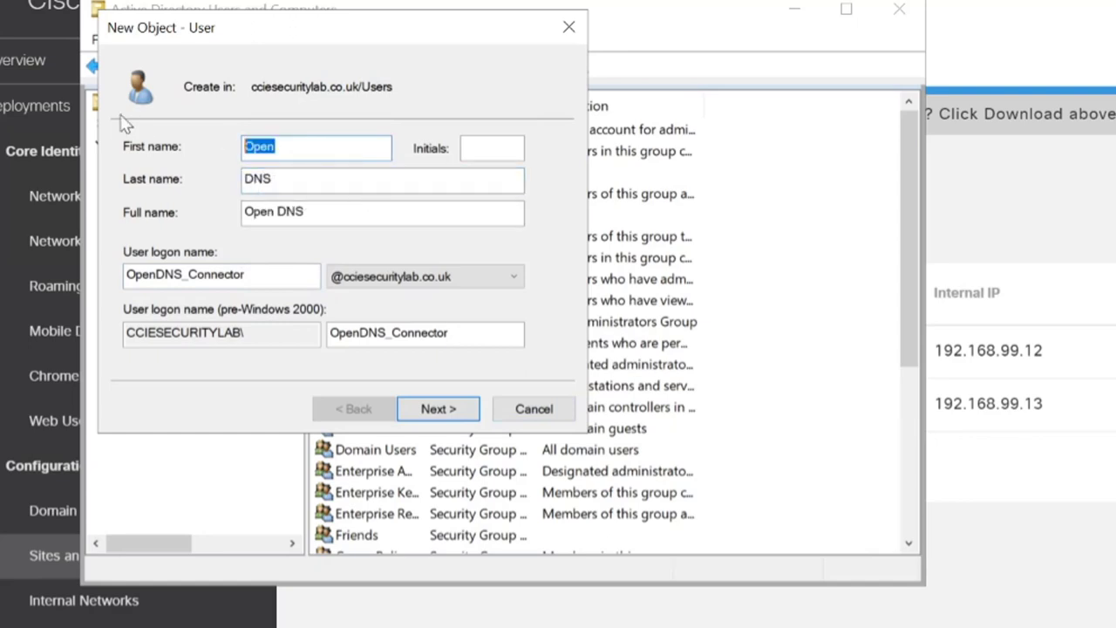
{"action": "type", "text": "Cisco"}
{"action": "key", "text": "Tab"}
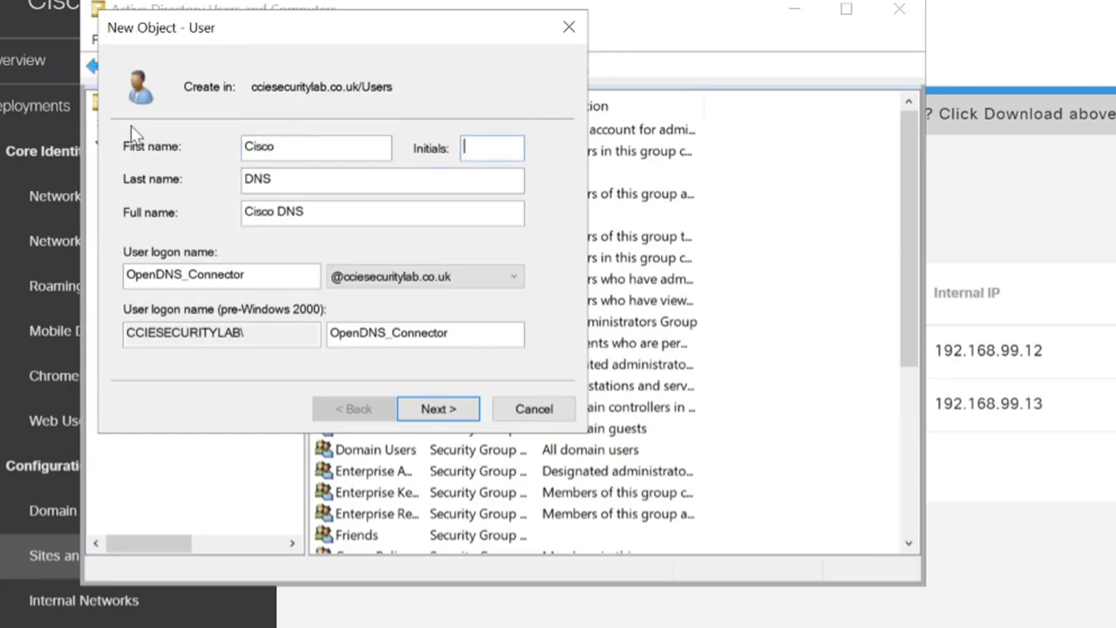
{"action": "key", "text": "Tab"}
{"action": "type", "text": "Umbrella"}
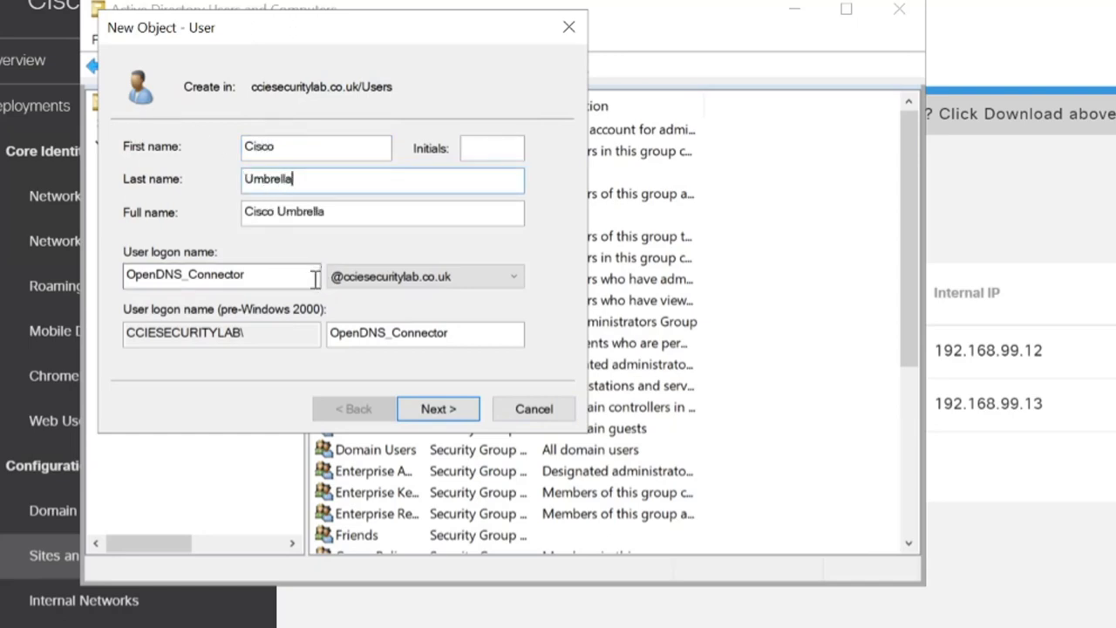
{"action": "left_click", "coordinate": [435, 409]}
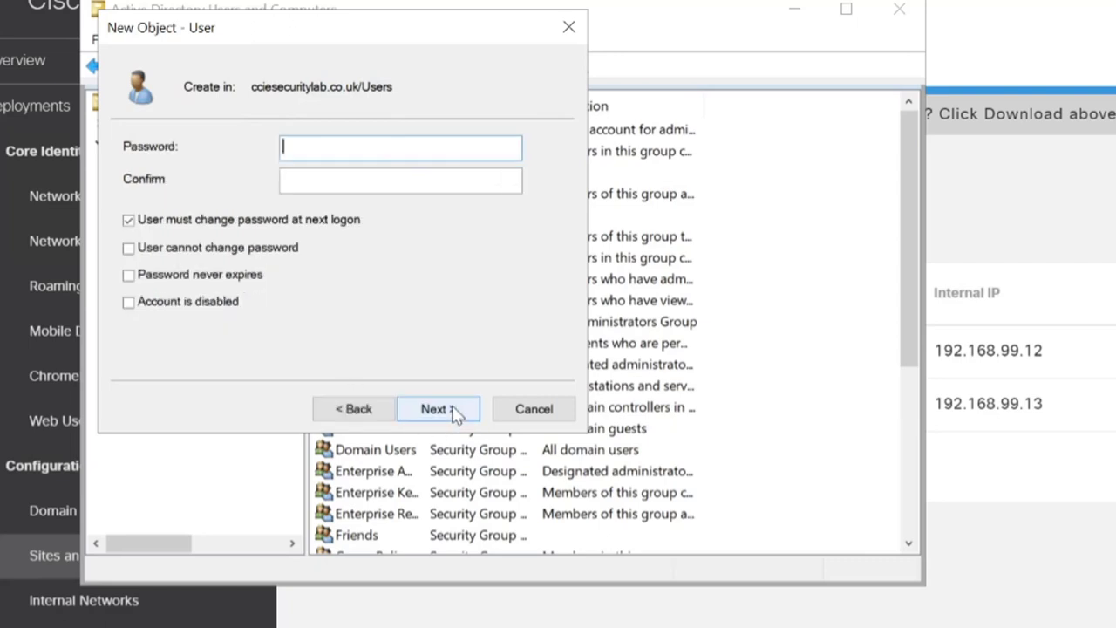
Make the password never expire and unchangeable by the user, then enter and confirm the password.
{"action": "left_click", "coordinate": [129, 275]}
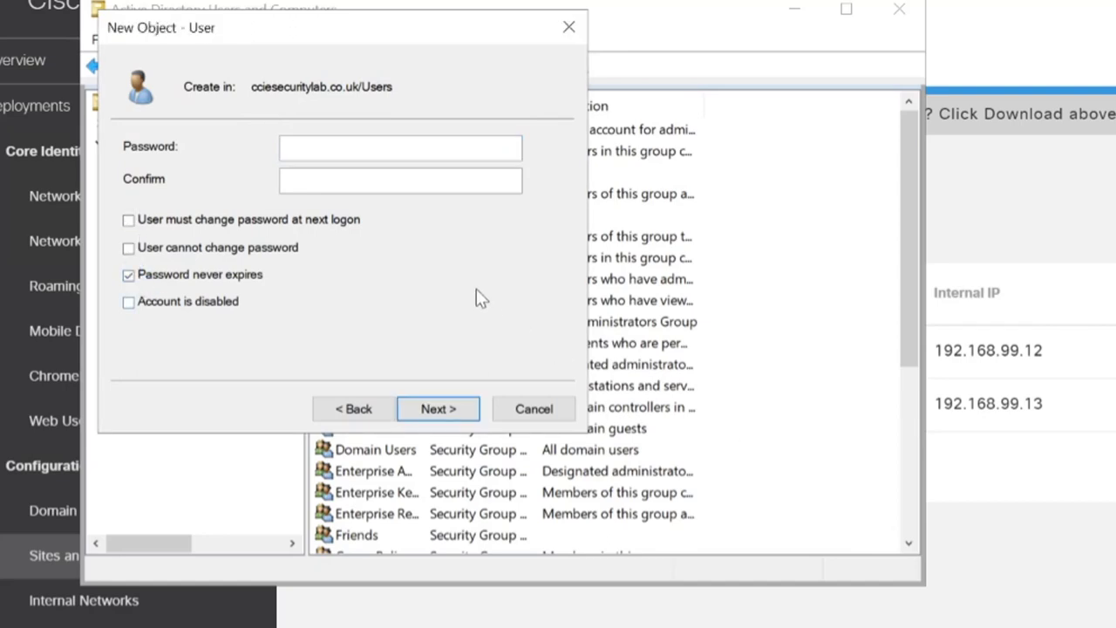
{"action": "left_click", "coordinate": [348, 219]}
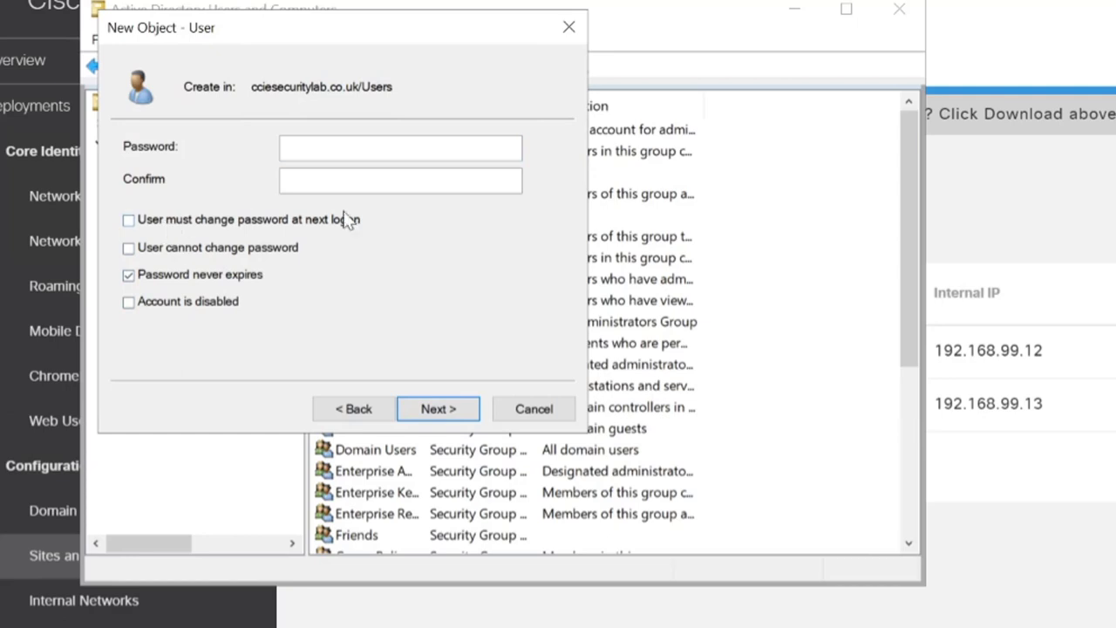
{"action": "left_click", "coordinate": [364, 153]}
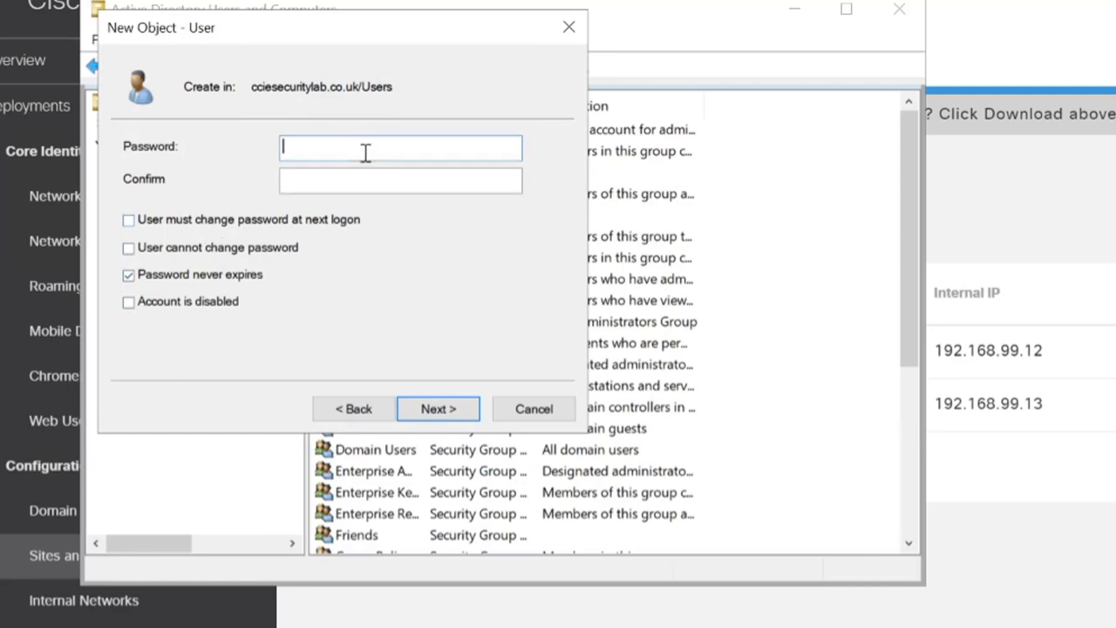
{"action": "left_click", "coordinate": [224, 253]}
{"action": "left_click", "coordinate": [333, 154]}
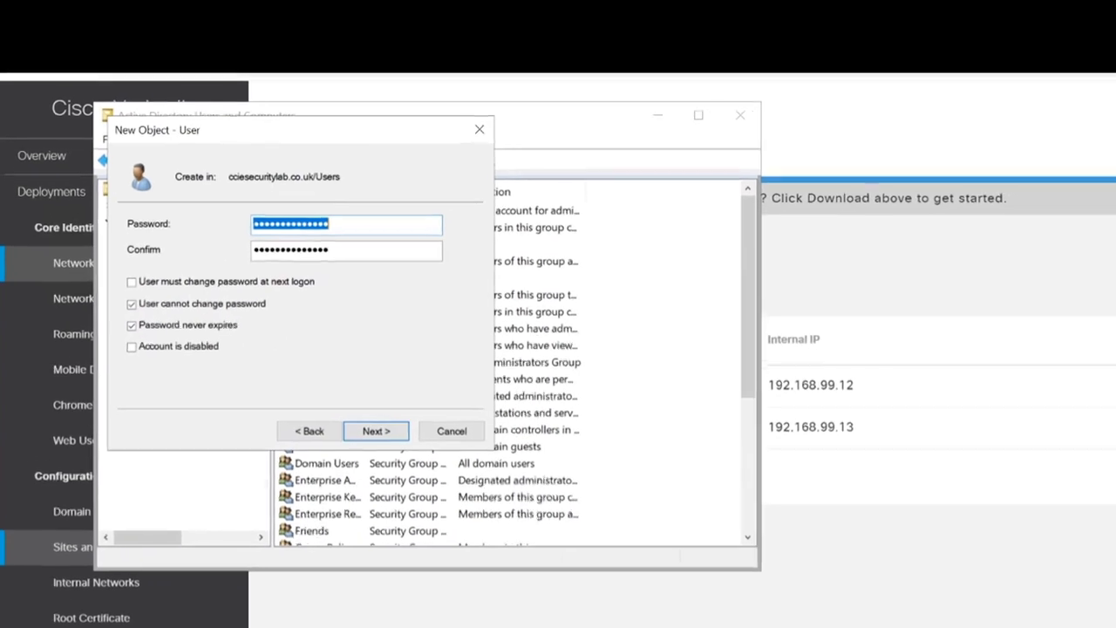
{"action": "key", "text": "BackSpace"}
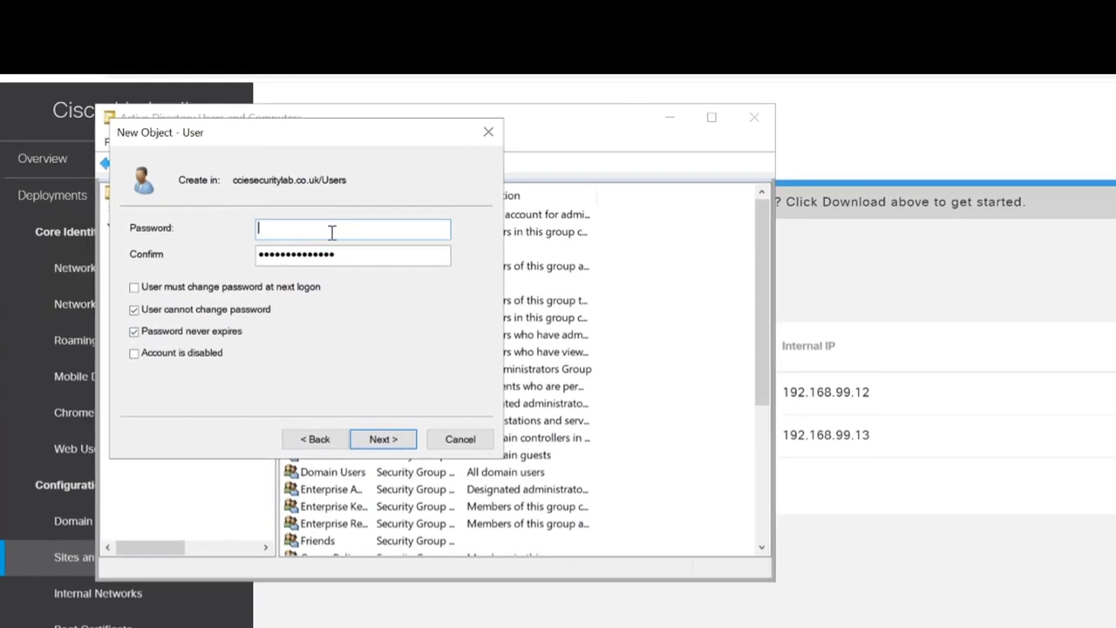
{"action": "type", "text": "•••••••••"}
{"action": "key", "text": "Tab"}
{"action": "type", "text": "•••••••••"}
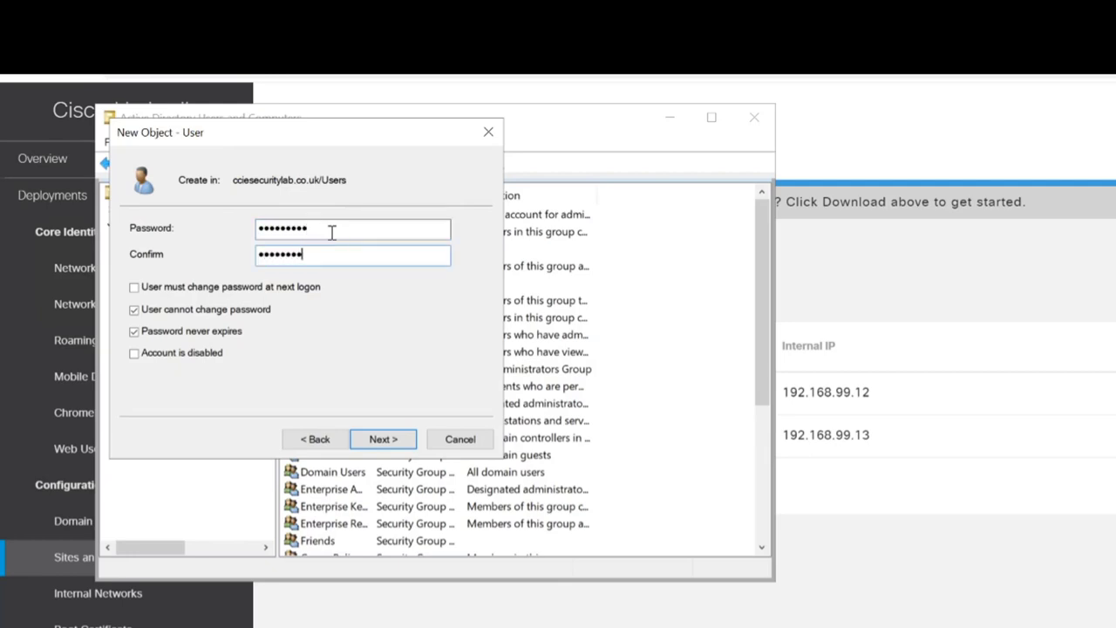
{"action": "type", "text": "•"}
{"action": "left_click", "coordinate": [375, 439]}
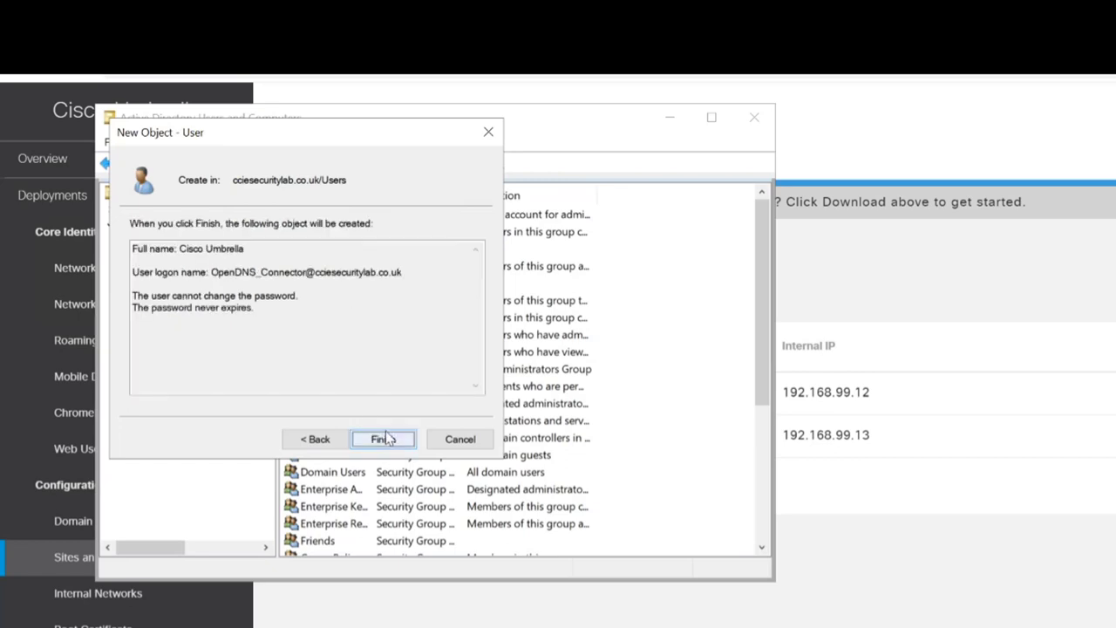
Finish creating the Cisco Umbrella user, then review its Account and Member Of tabs.
{"action": "left_click", "coordinate": [383, 439]}
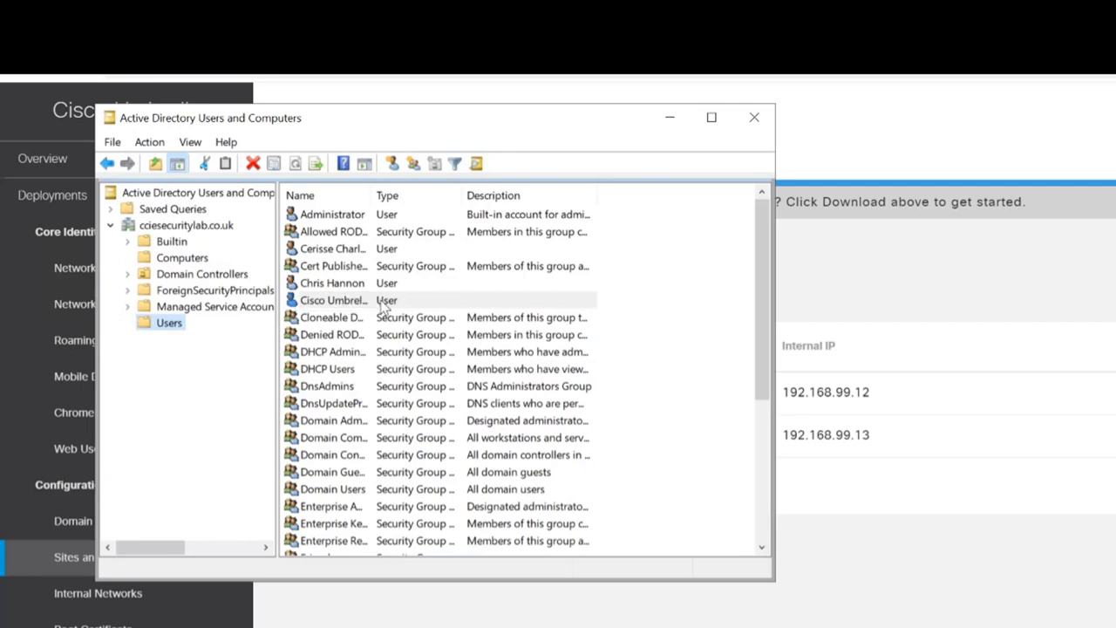
{"action": "left_click", "coordinate": [356, 300]}
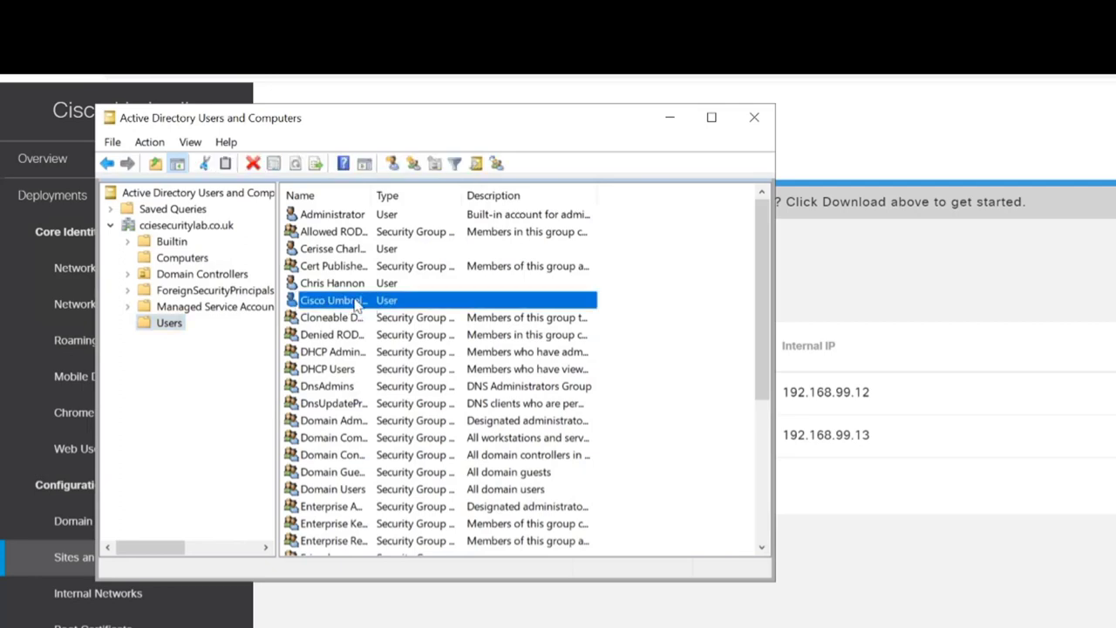
{"action": "double_click", "coordinate": [357, 301]}
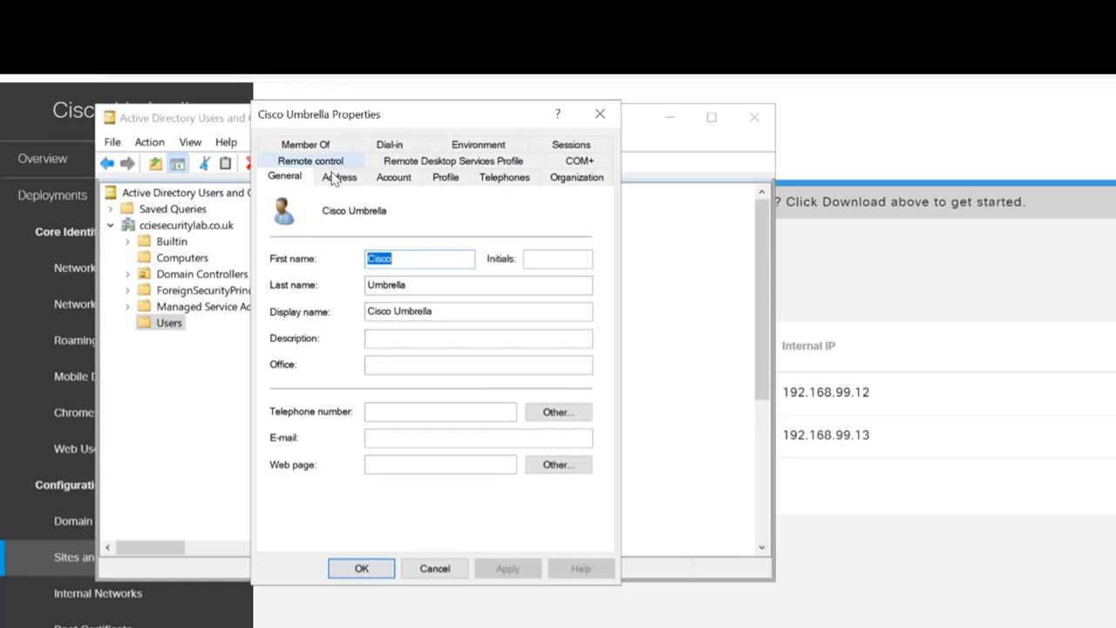
{"action": "left_click", "coordinate": [390, 183]}
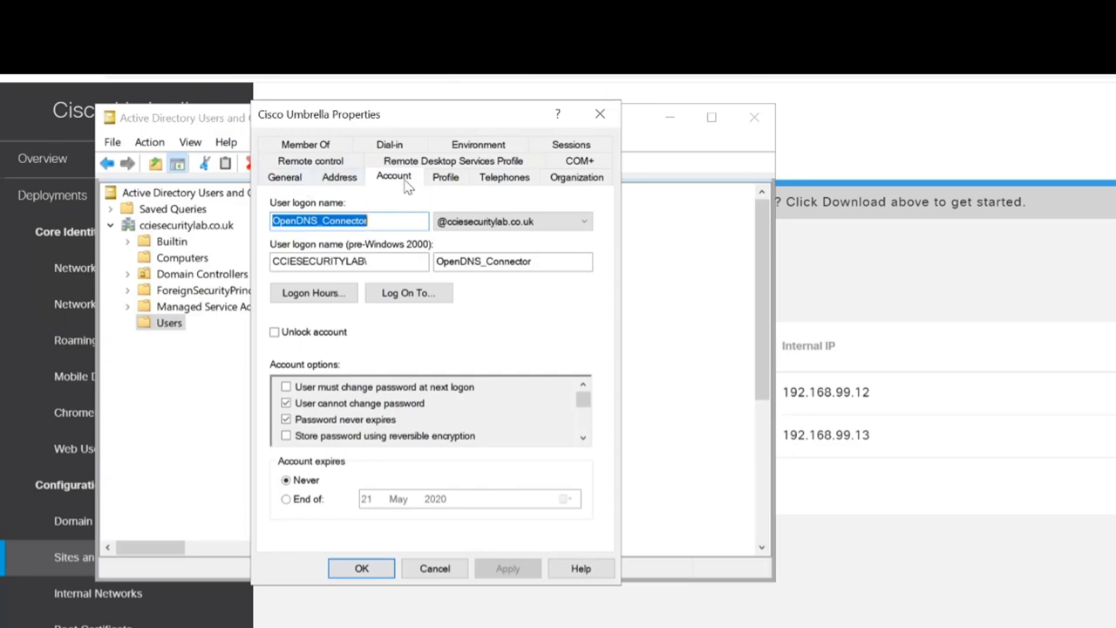
{"action": "left_click", "coordinate": [336, 150]}
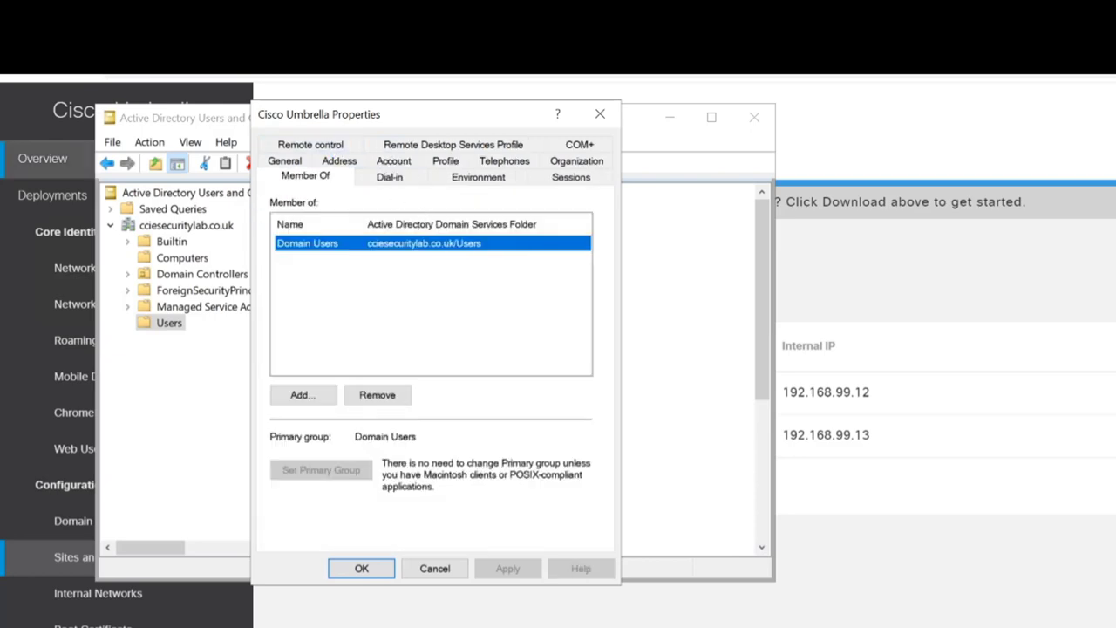
Add the Cisco Umbrella account to the Enterprise Read-only Domain Controllers group.
{"action": "left_click", "coordinate": [463, 328]}
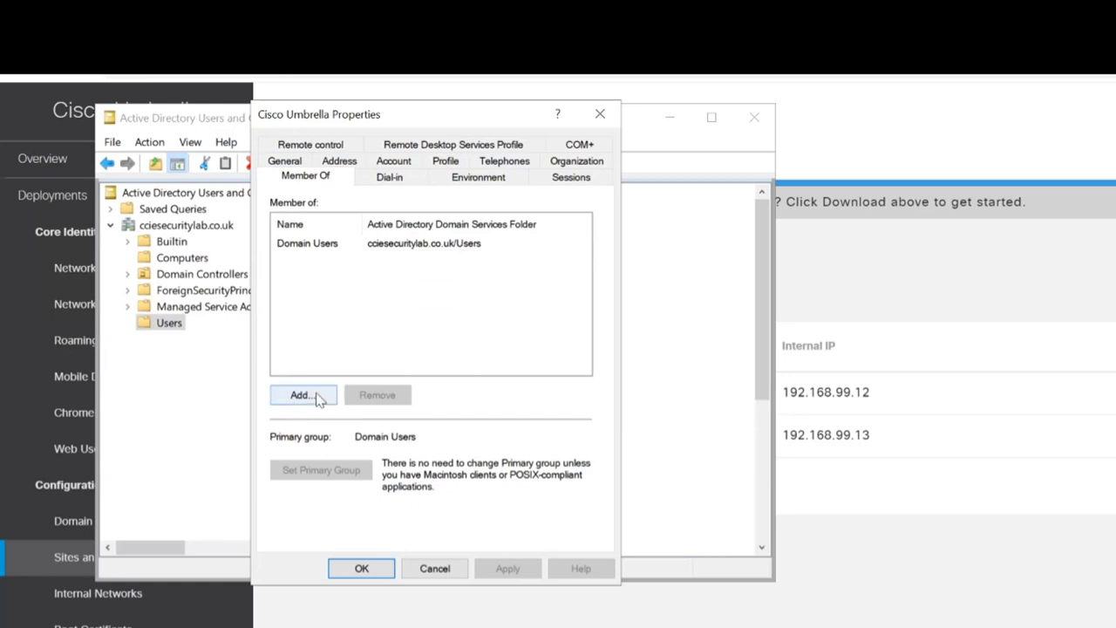
{"action": "left_click", "coordinate": [317, 397]}
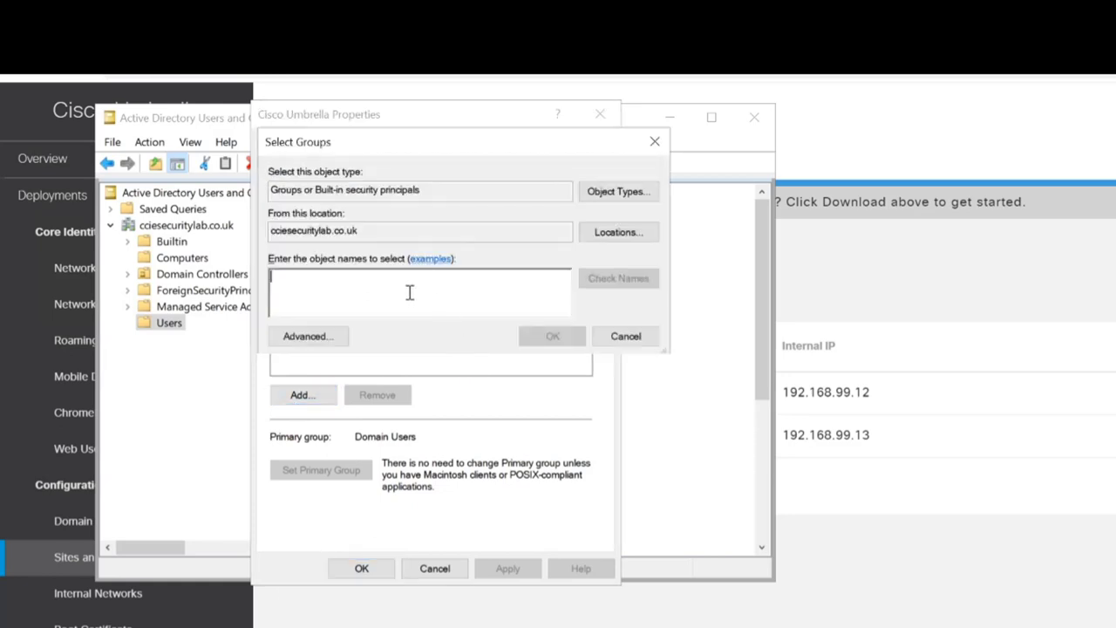
{"action": "type", "text": "Ente"}
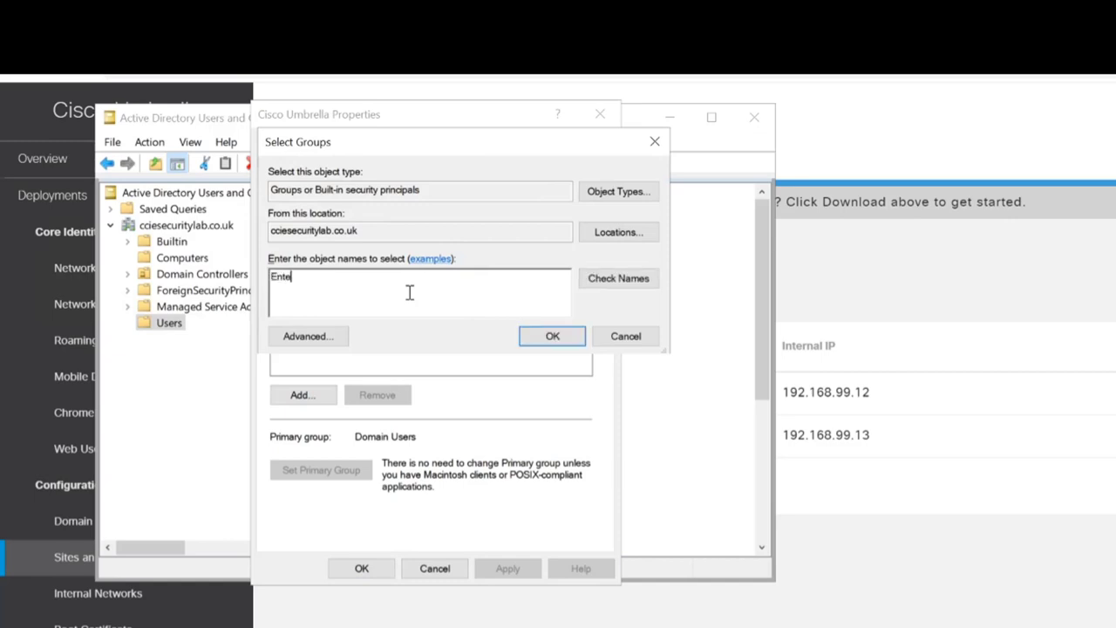
{"action": "type", "text": "rprise Read-Only"}
{"action": "left_click", "coordinate": [600, 288]}
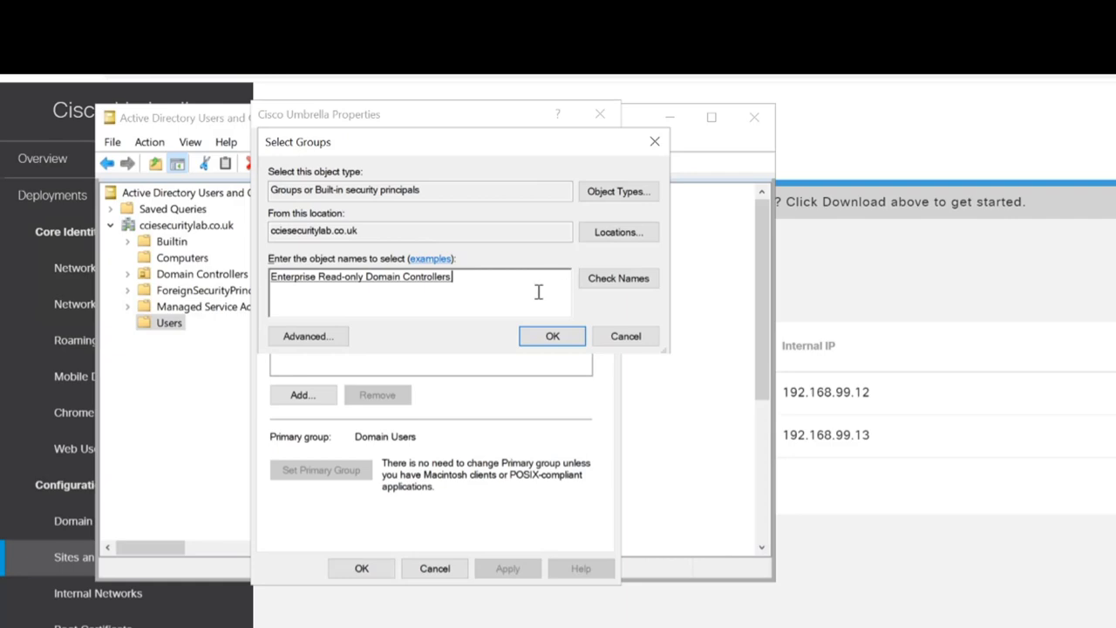
{"action": "left_click", "coordinate": [549, 336]}
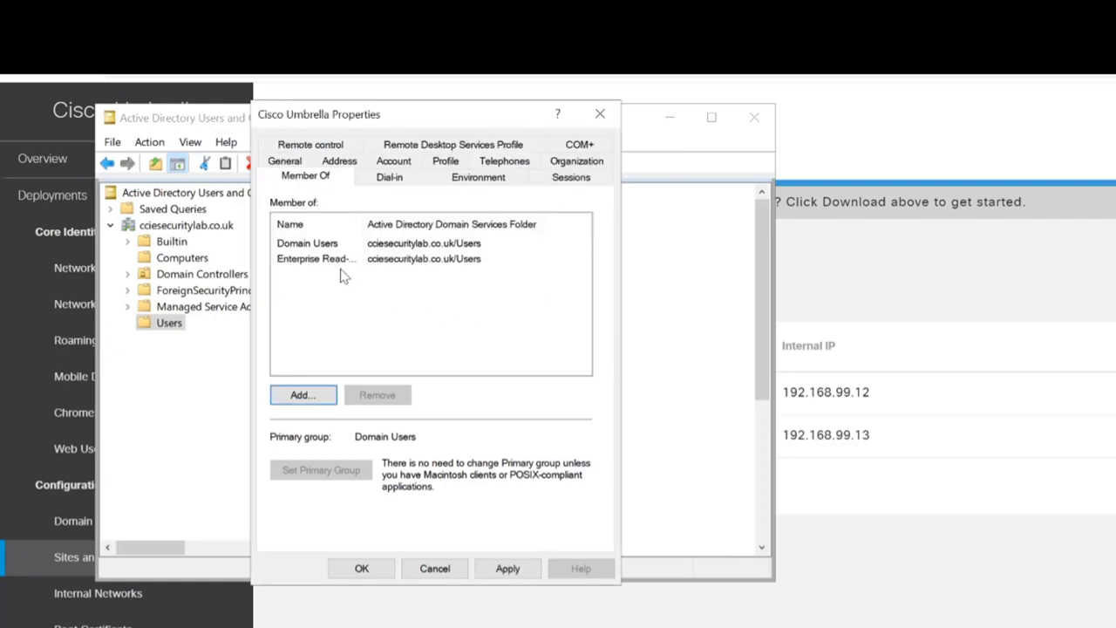
Add Event Log Readers and Distributed COM Users memberships, then apply and close the properties.
{"action": "left_click", "coordinate": [309, 395]}
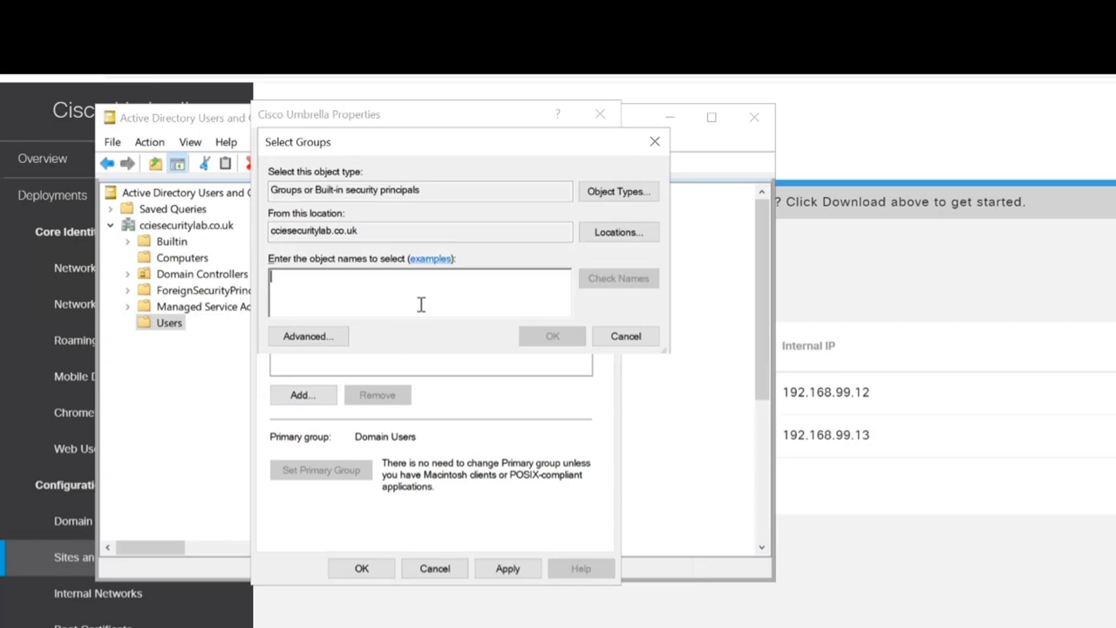
{"action": "type", "text": "Event"}
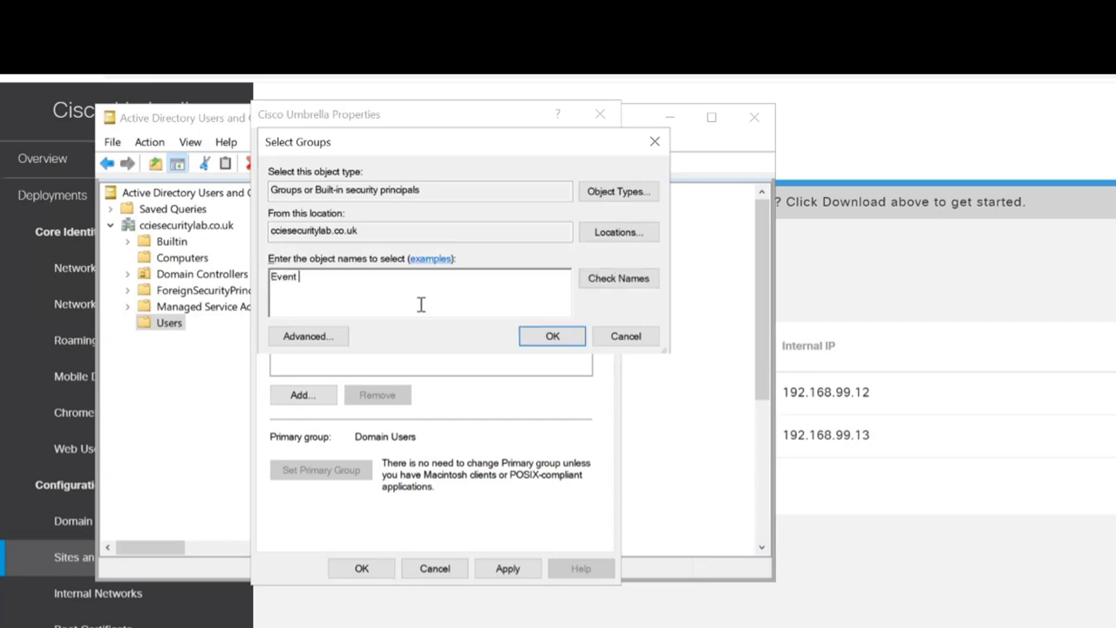
{"action": "type", "text": " log readers"}
{"action": "left_click", "coordinate": [606, 281]}
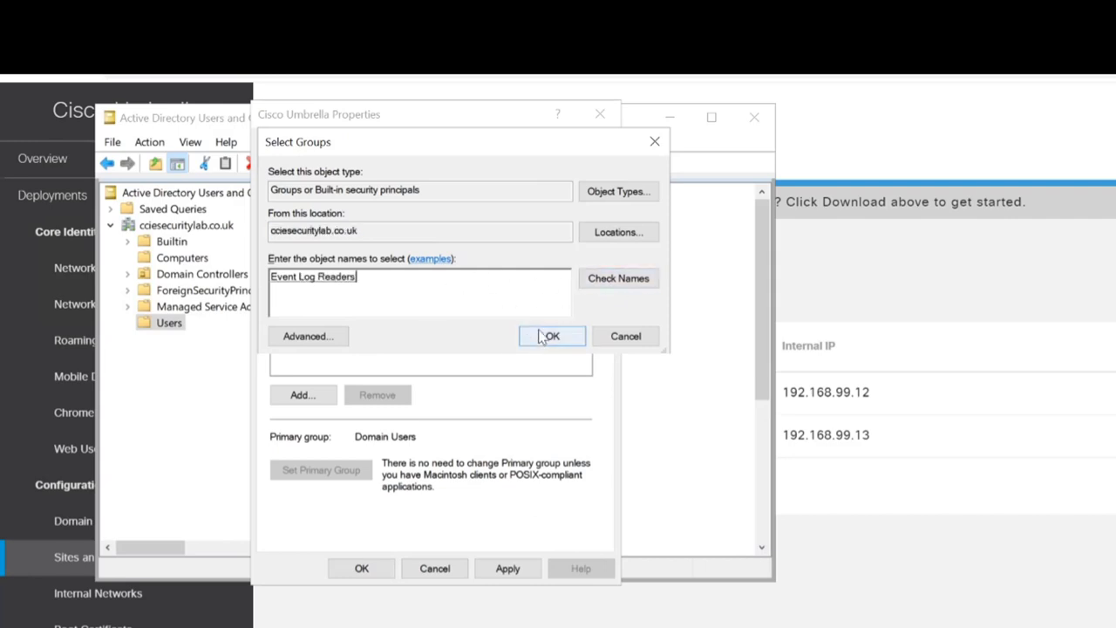
{"action": "type", "text": "Distributed COM Users"}
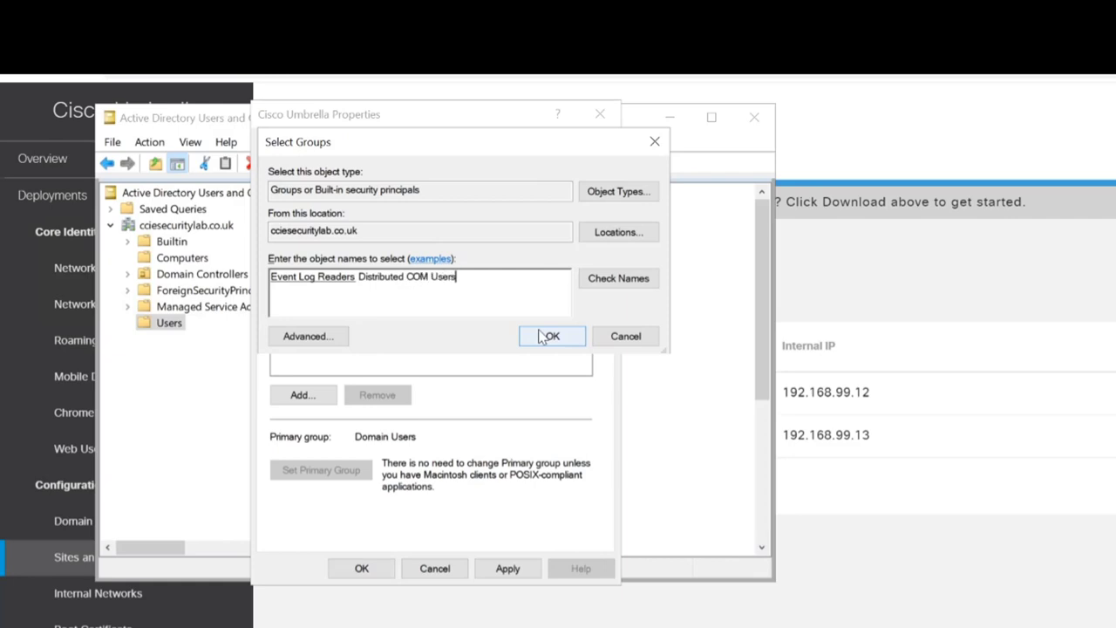
{"action": "left_click", "coordinate": [645, 281]}
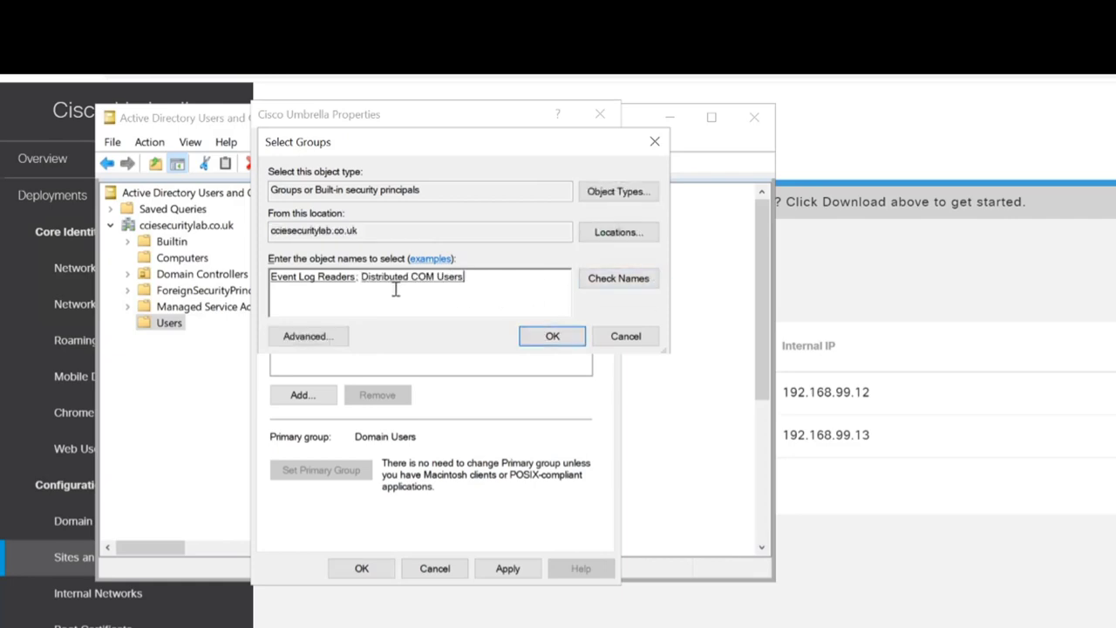
{"action": "left_click", "coordinate": [551, 338]}
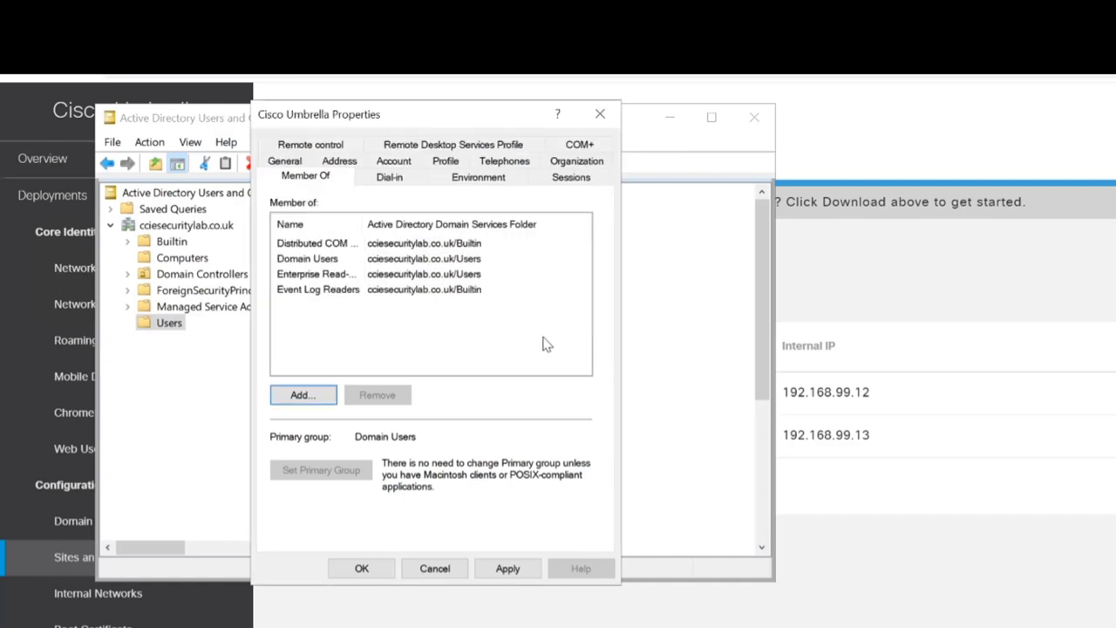
{"action": "left_click", "coordinate": [505, 567]}
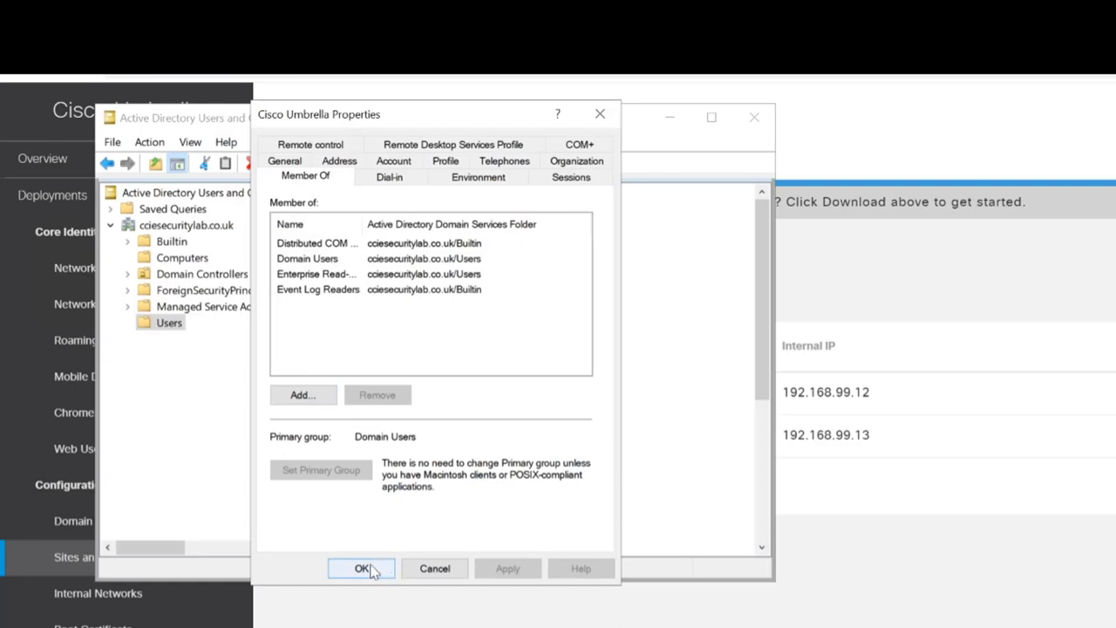
{"action": "left_click", "coordinate": [362, 568]}
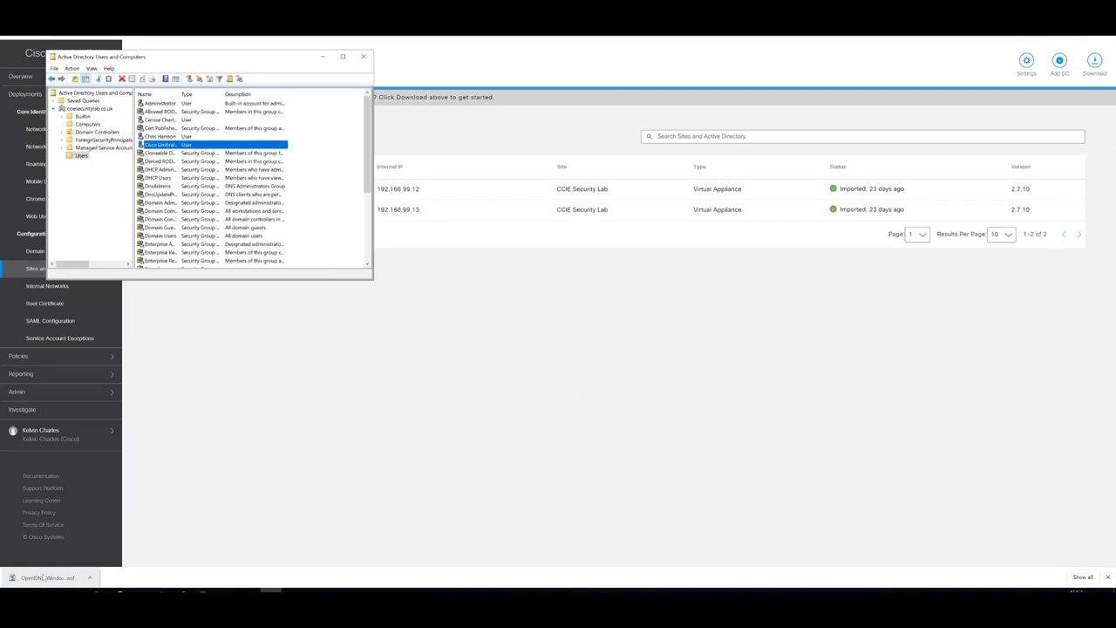
Launch Windows PowerShell as administrator from the Start menu search 'power'.
{"action": "left_click", "coordinate": [8, 590]}
{"action": "left_click", "coordinate": [10, 589]}
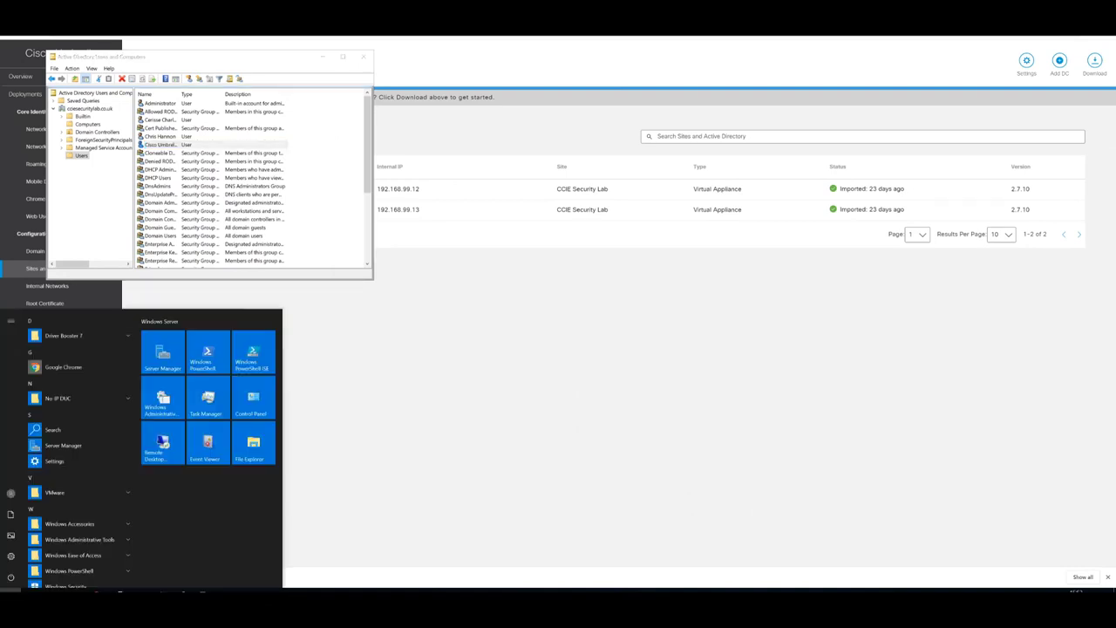
{"action": "type", "text": "power"}
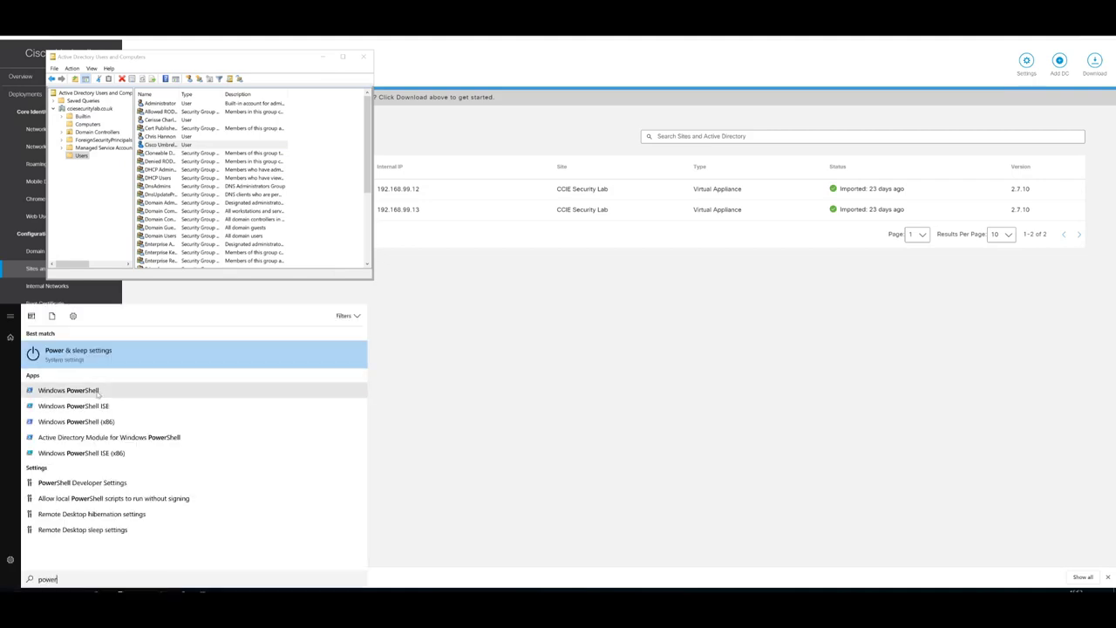
{"action": "right_click", "coordinate": [97, 392]}
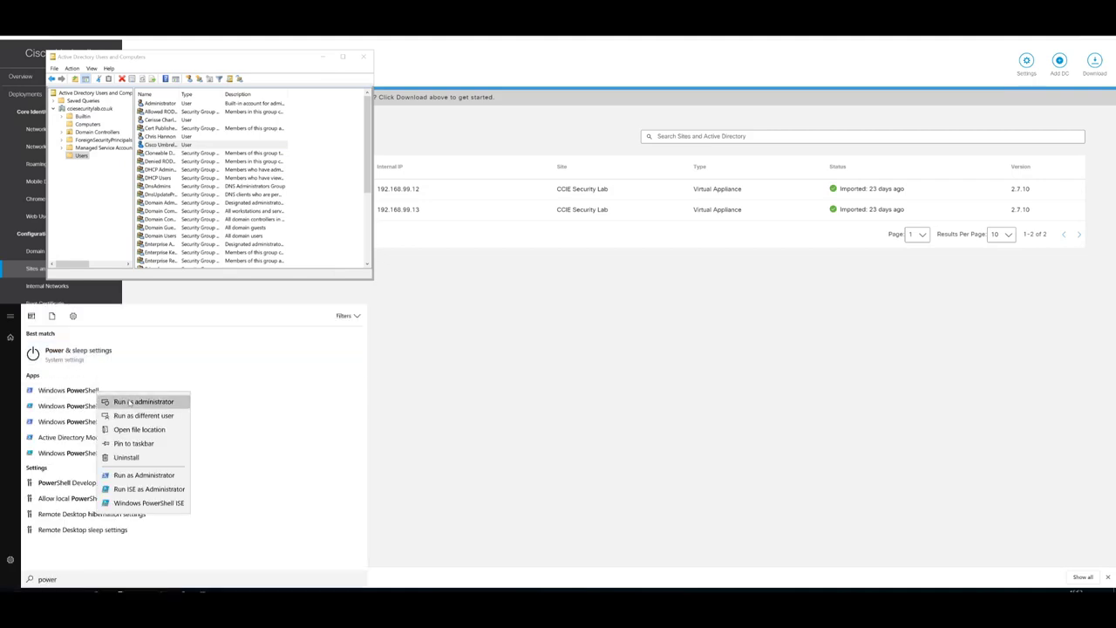
{"action": "left_click", "coordinate": [148, 401]}
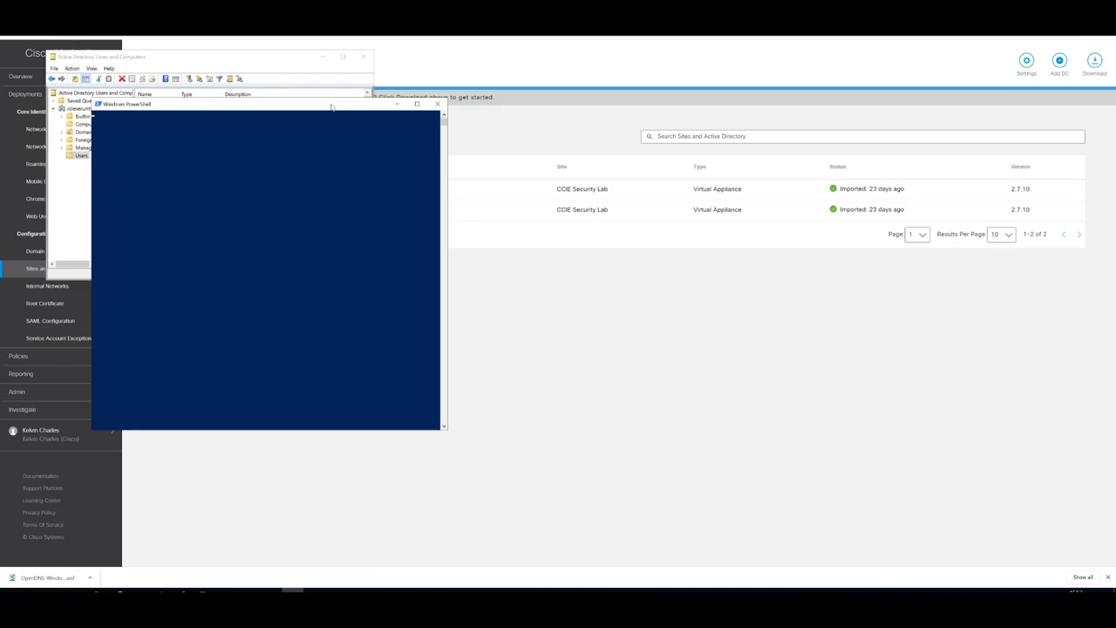
{"action": "left_click_drag", "start_coordinate": [332, 107], "coordinate": [678, 123]}
{"action": "key", "text": "Return"}
{"action": "key", "text": "Return"}
{"action": "key", "text": "Return"}
{"action": "key", "text": "Return"}
{"action": "key", "text": "Return"}
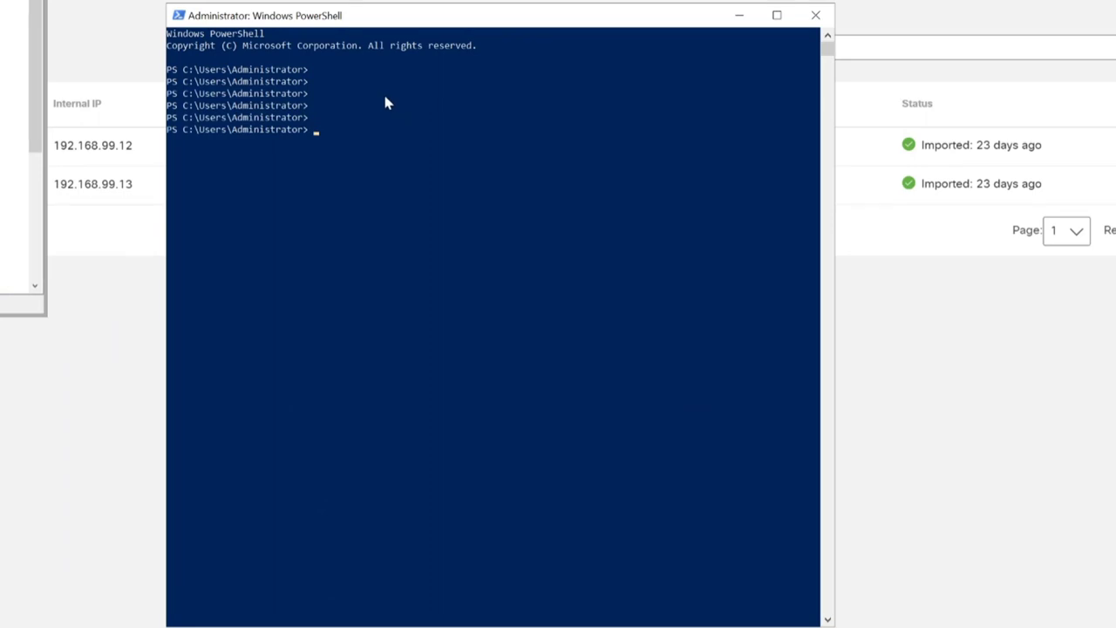
Build a cscript command with the OpenDNS-WindowsConfigurationScript-20190904.wsf path from Downloads.
{"action": "type", "text": "cscript"}
{"action": "key", "text": "alt+Tab"}
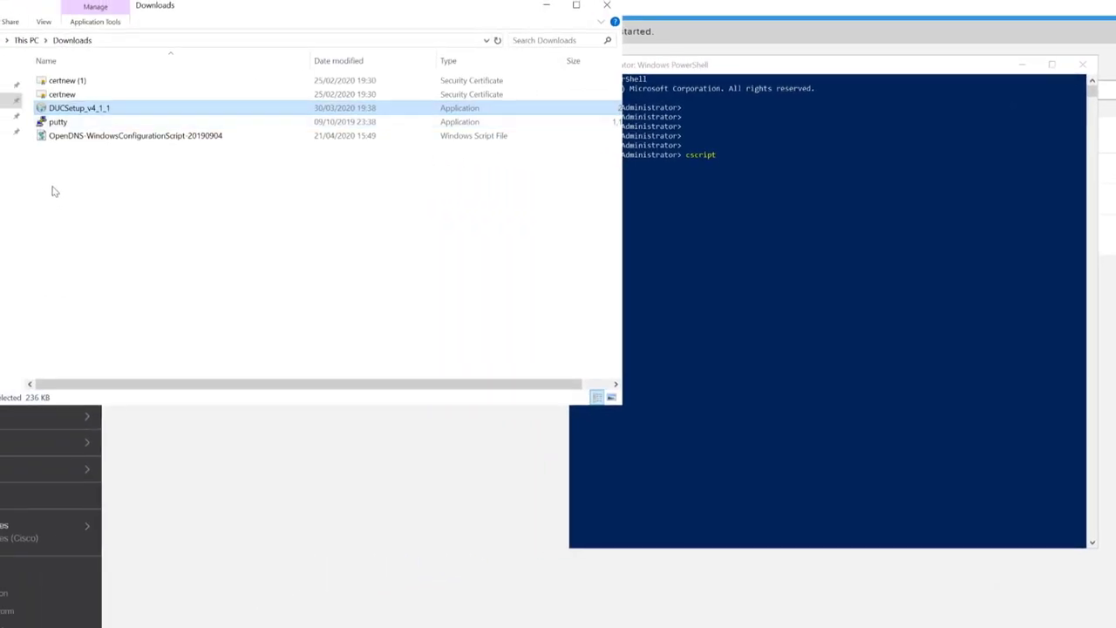
{"action": "left_click", "coordinate": [114, 137]}
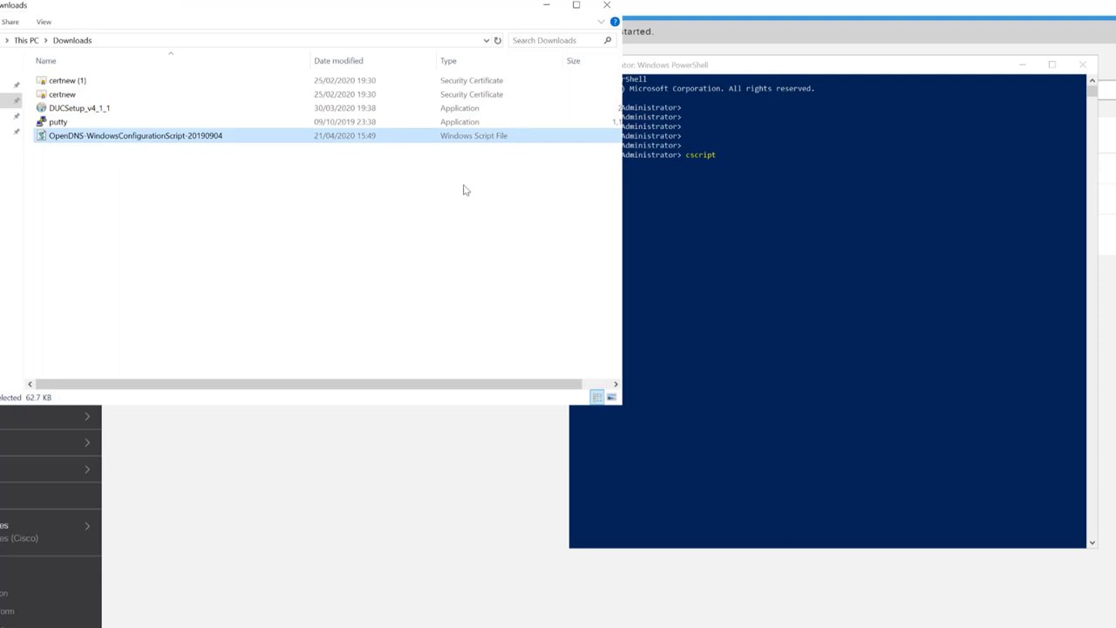
{"action": "left_click_drag", "start_coordinate": [624, 195], "coordinate": [470, 194]}
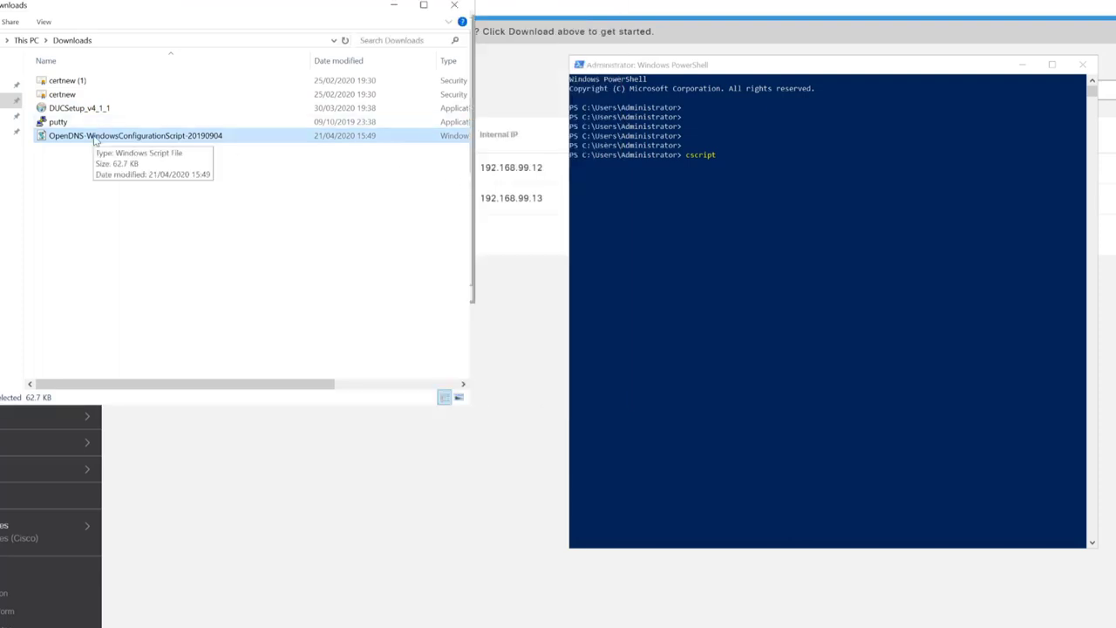
{"action": "left_click_drag", "start_coordinate": [96, 141], "coordinate": [824, 172]}
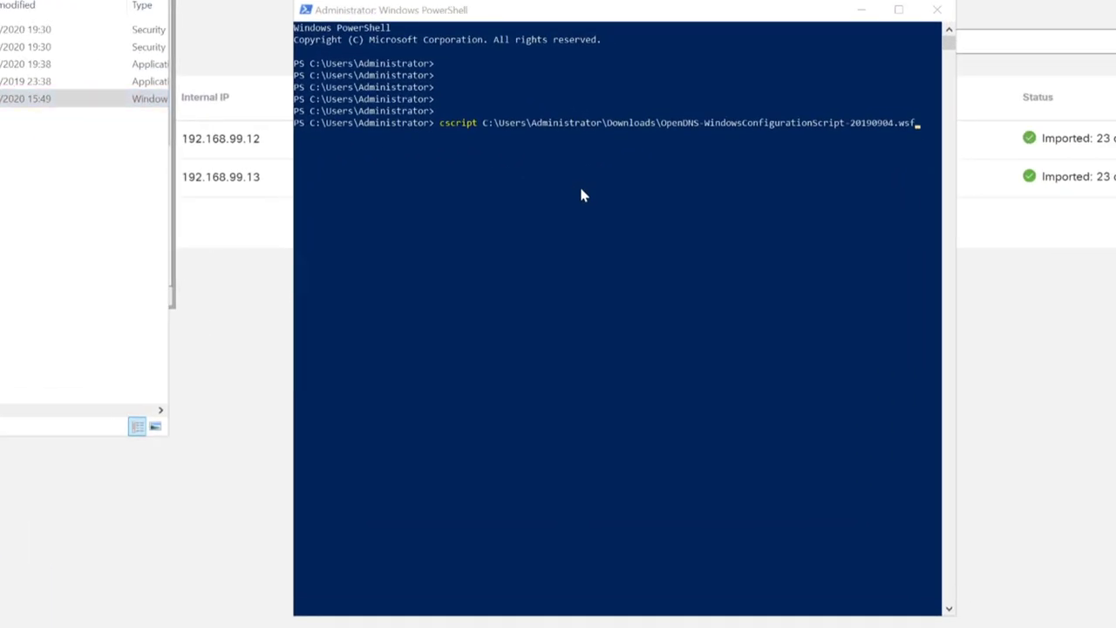
Run the cscript command, allow the script to open, and answer y to auto-configure.
{"action": "key", "text": "Return"}
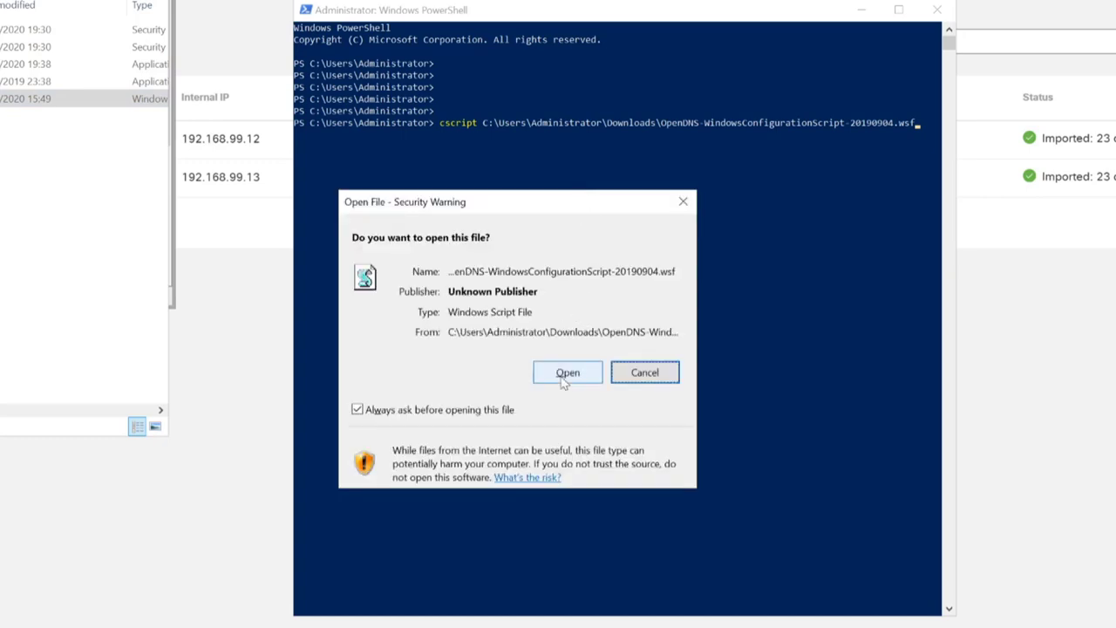
{"action": "left_click", "coordinate": [643, 374]}
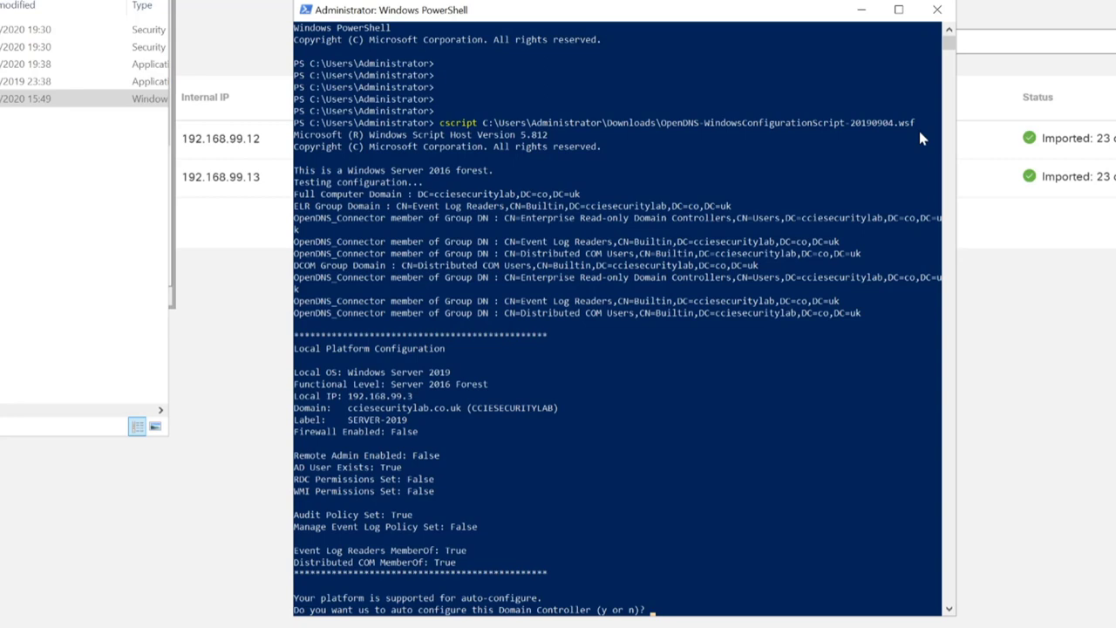
{"action": "type", "text": "y"}
Confirm the auto-configuration and answer y to register the domain controller in the cloud.
{"action": "left_click", "coordinate": [765, 550]}
{"action": "key", "text": "Escape"}
{"action": "key", "text": "Return"}
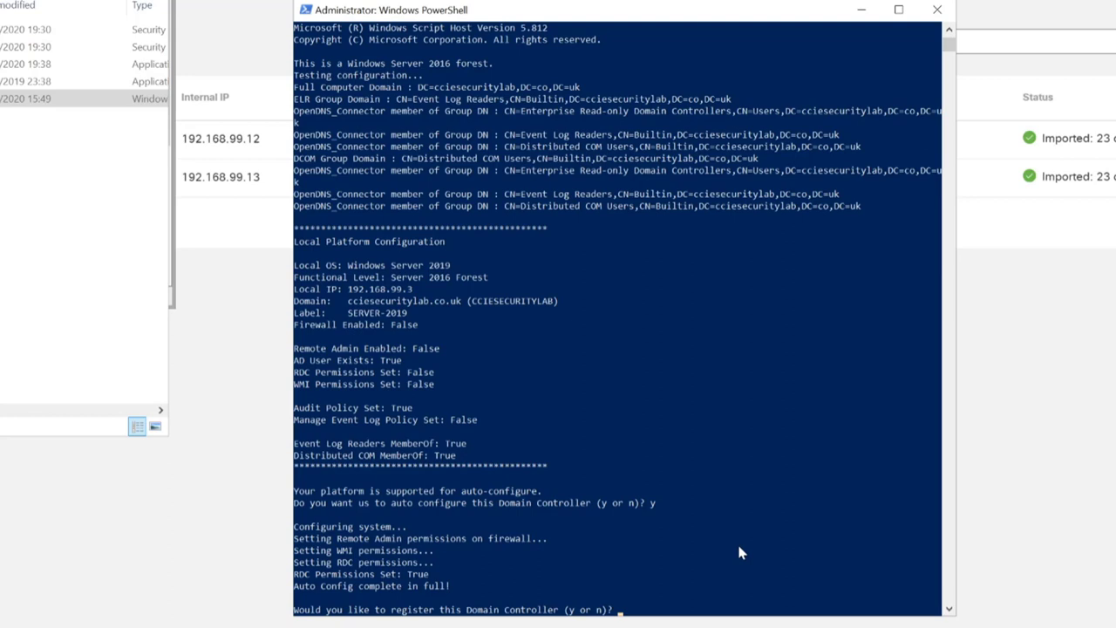
{"action": "type", "text": "y"}
{"action": "key", "text": "Return"}
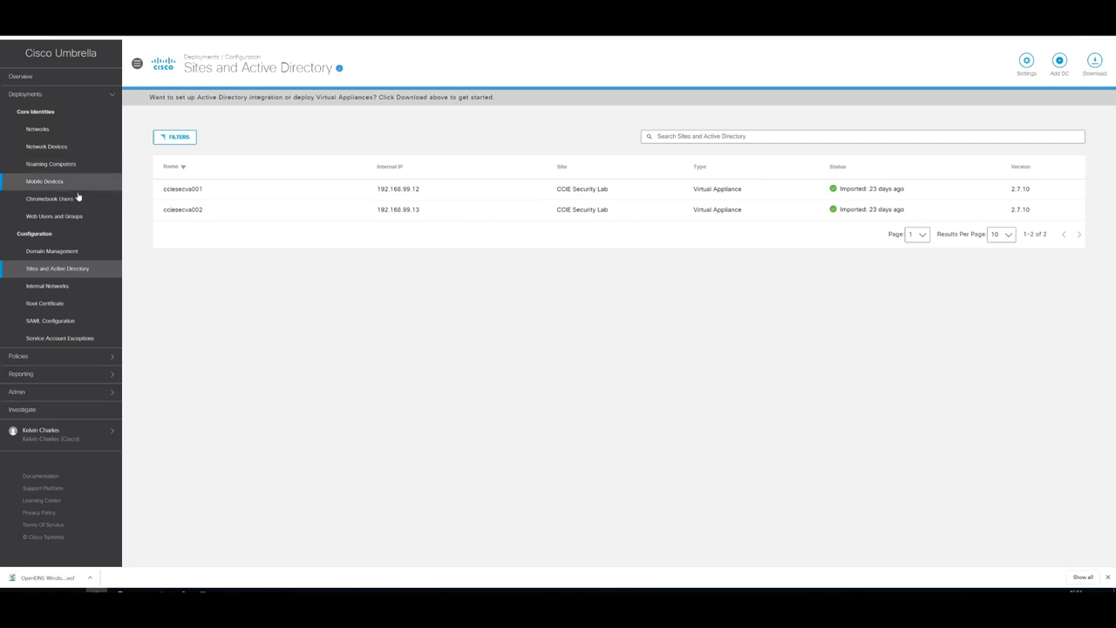
Reload Sites and Active Directory and confirm SERVER-2019 is listed at 192.168.99.3.
{"action": "left_click", "coordinate": [54, 270]}
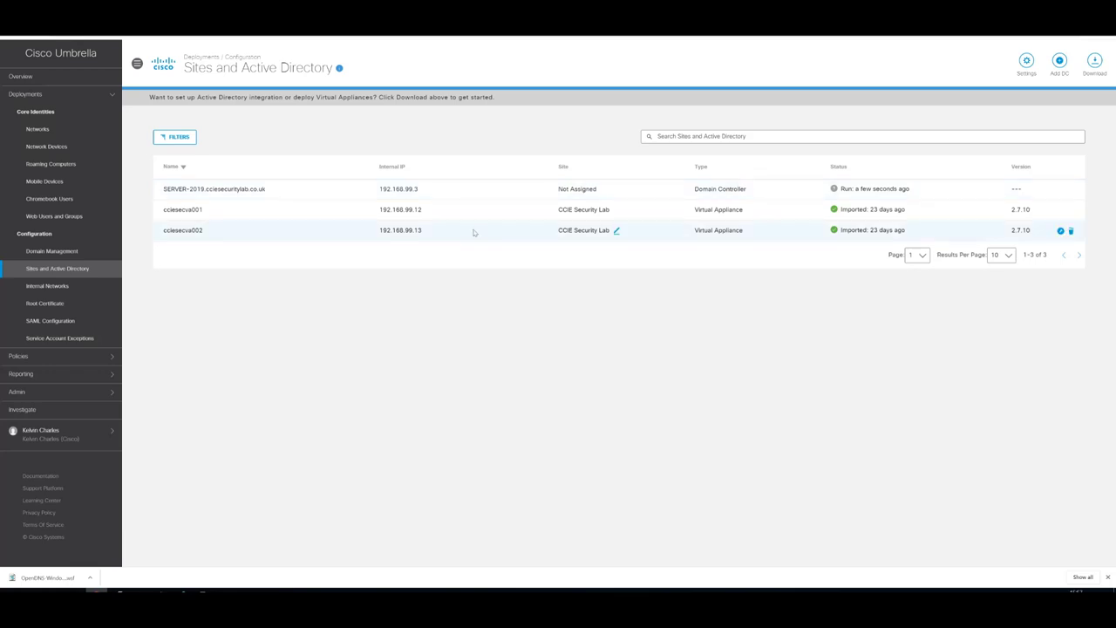
{"action": "mouse_move", "coordinate": [773, 603]}
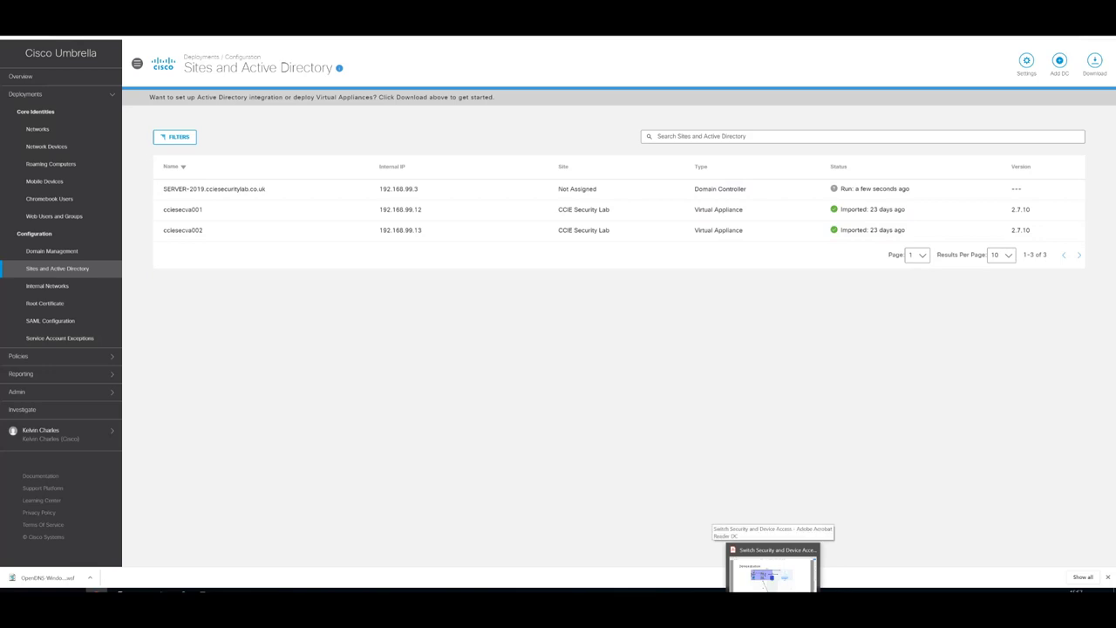
{"action": "left_click", "coordinate": [51, 164]}
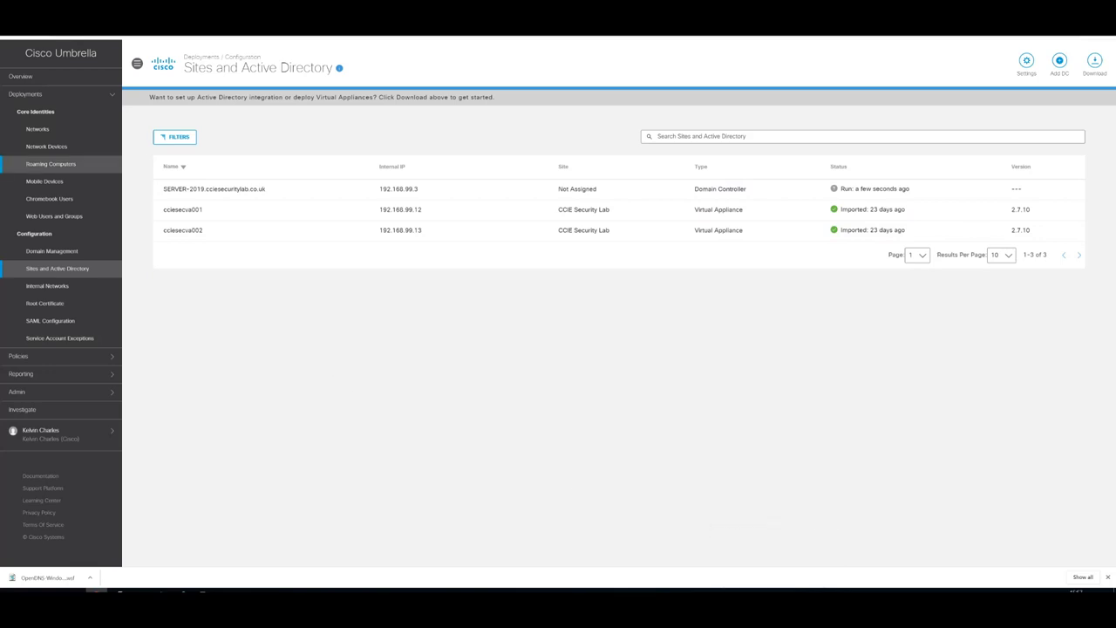